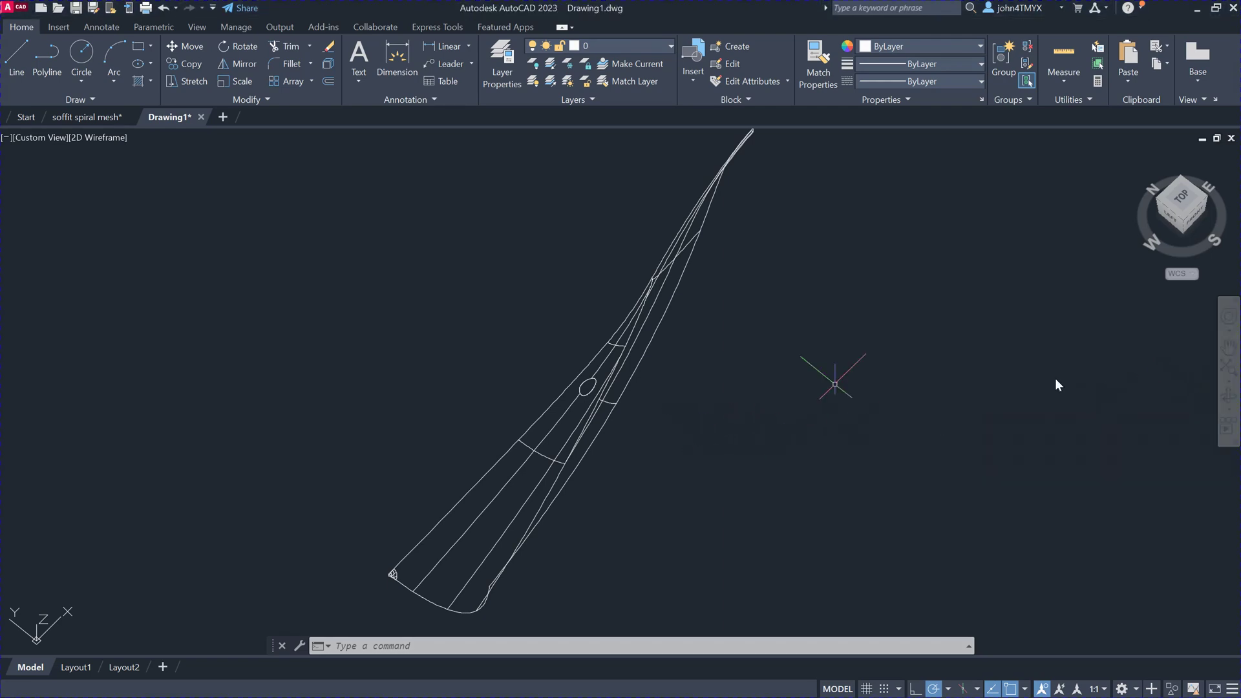
- Orbit around the twisted soffit mesh and zoom in on its narrow tip
{"action": "left_click", "coordinate": [1228, 399]}
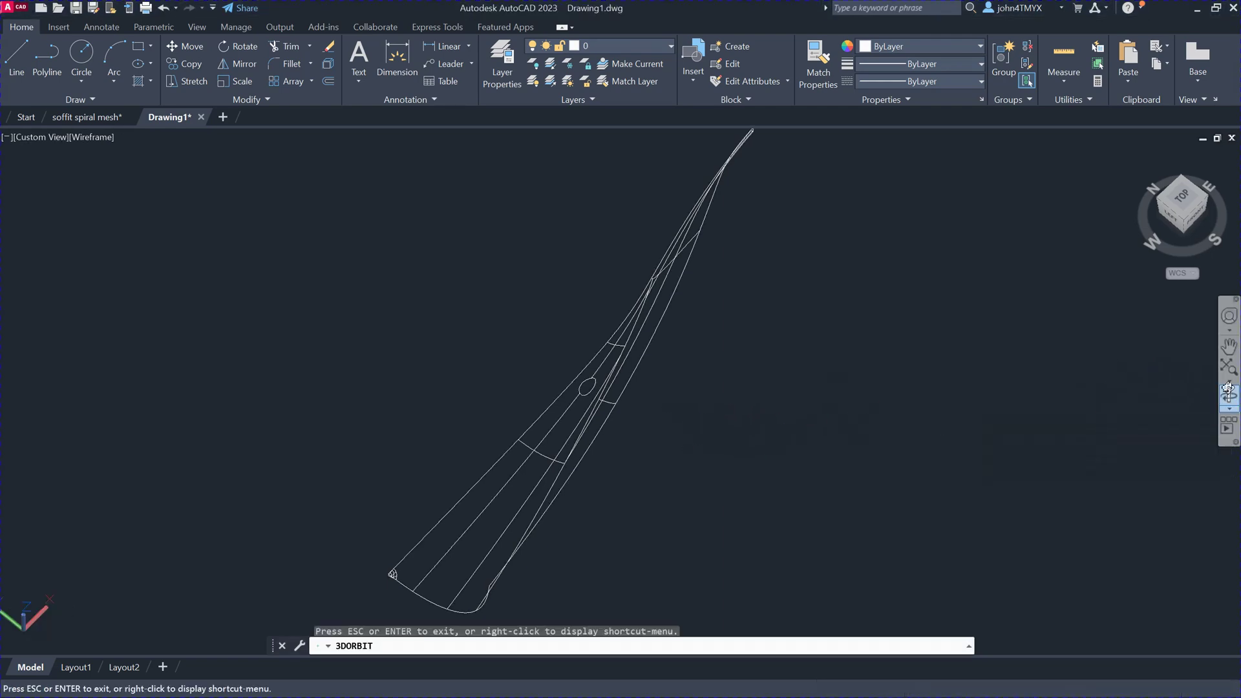
{"action": "left_click_drag", "start_coordinate": [685, 370], "coordinate": [550, 519]}
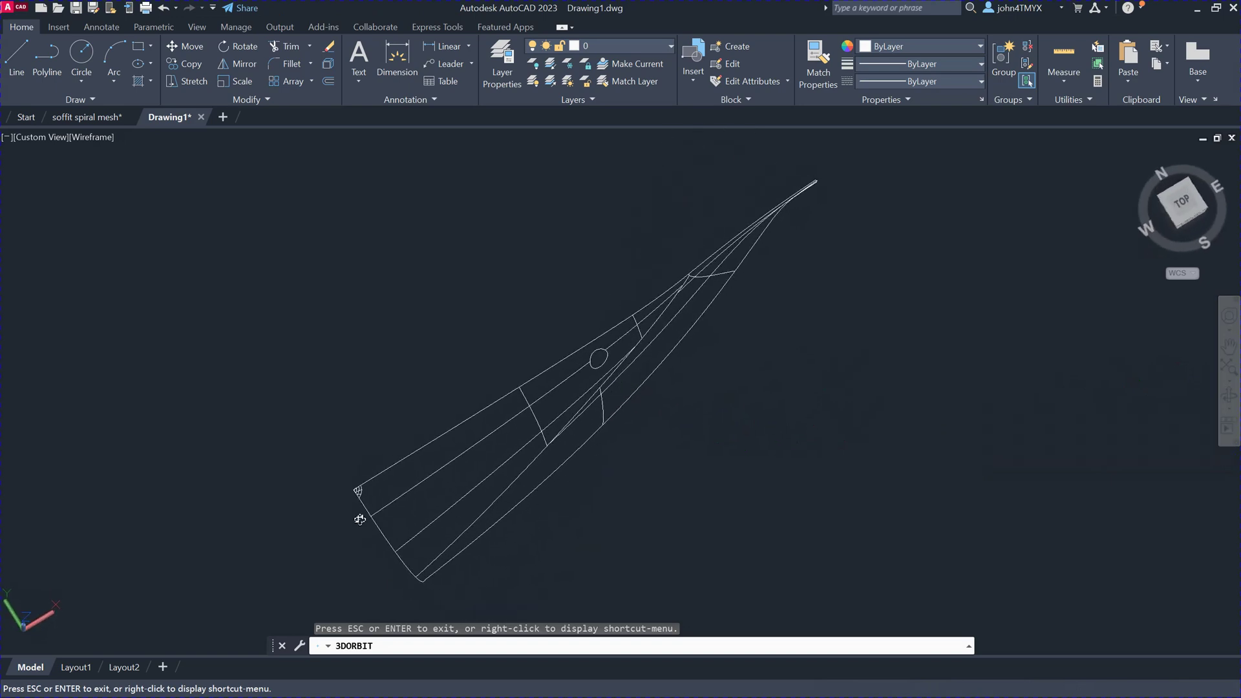
{"action": "left_click_drag", "start_coordinate": [310, 545], "coordinate": [310, 547]}
{"action": "scroll", "coordinate": [329, 520], "scroll_direction": "up", "scroll_amount": 5}
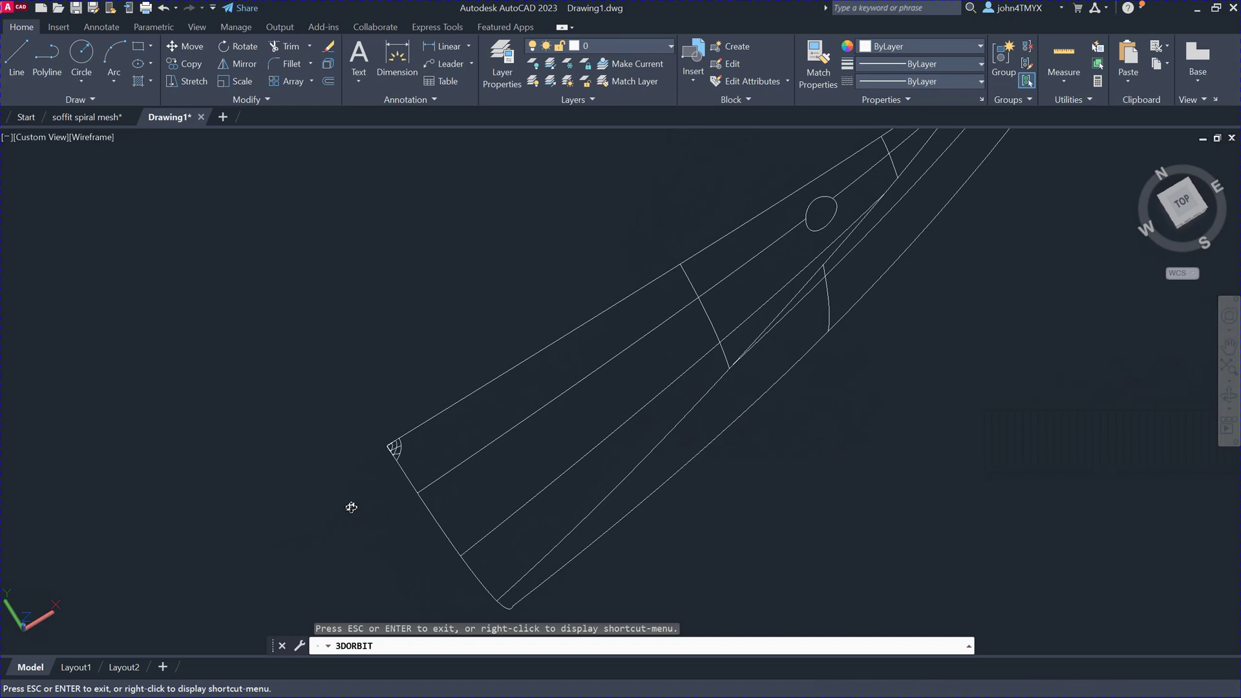
{"action": "left_click_drag", "start_coordinate": [518, 515], "coordinate": [404, 611]}
{"action": "scroll", "coordinate": [405, 601], "scroll_direction": "up", "scroll_amount": 7}
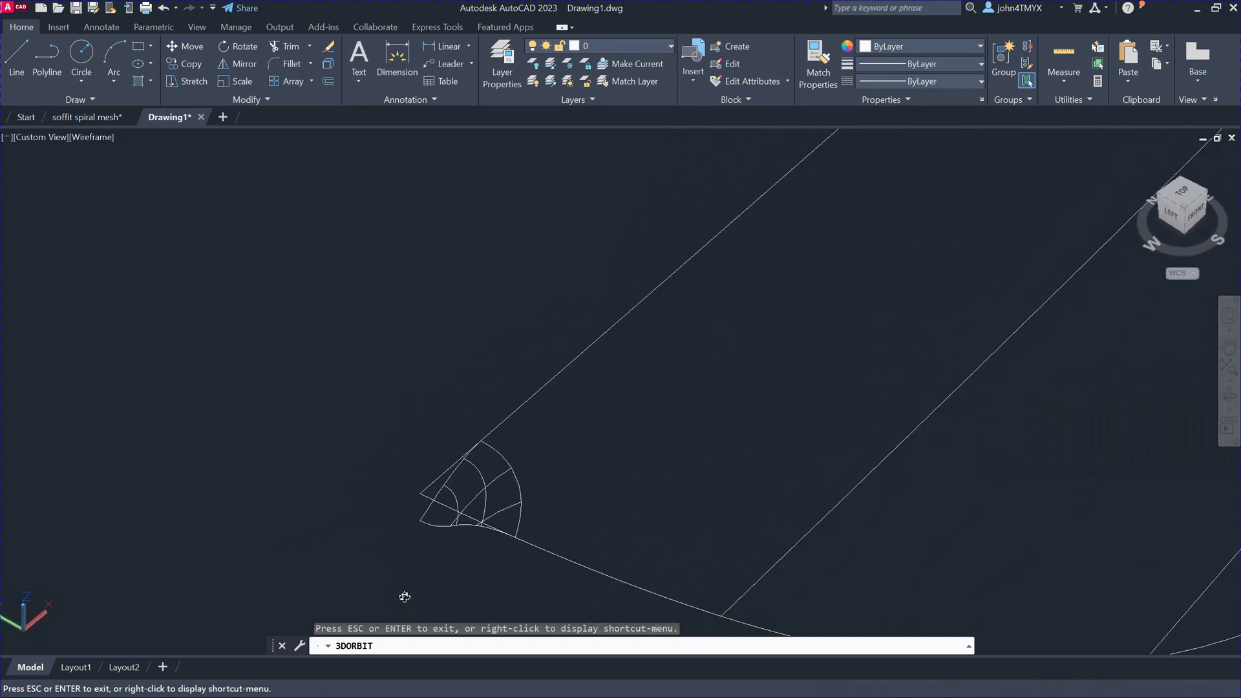
{"action": "scroll", "coordinate": [549, 466], "scroll_direction": "up", "scroll_amount": 1}
{"action": "scroll", "coordinate": [550, 466], "scroll_direction": "down", "scroll_amount": 1}
{"action": "scroll", "coordinate": [620, 400], "scroll_direction": "down", "scroll_amount": 1}
{"action": "scroll", "coordinate": [787, 361], "scroll_direction": "down", "scroll_amount": 3}
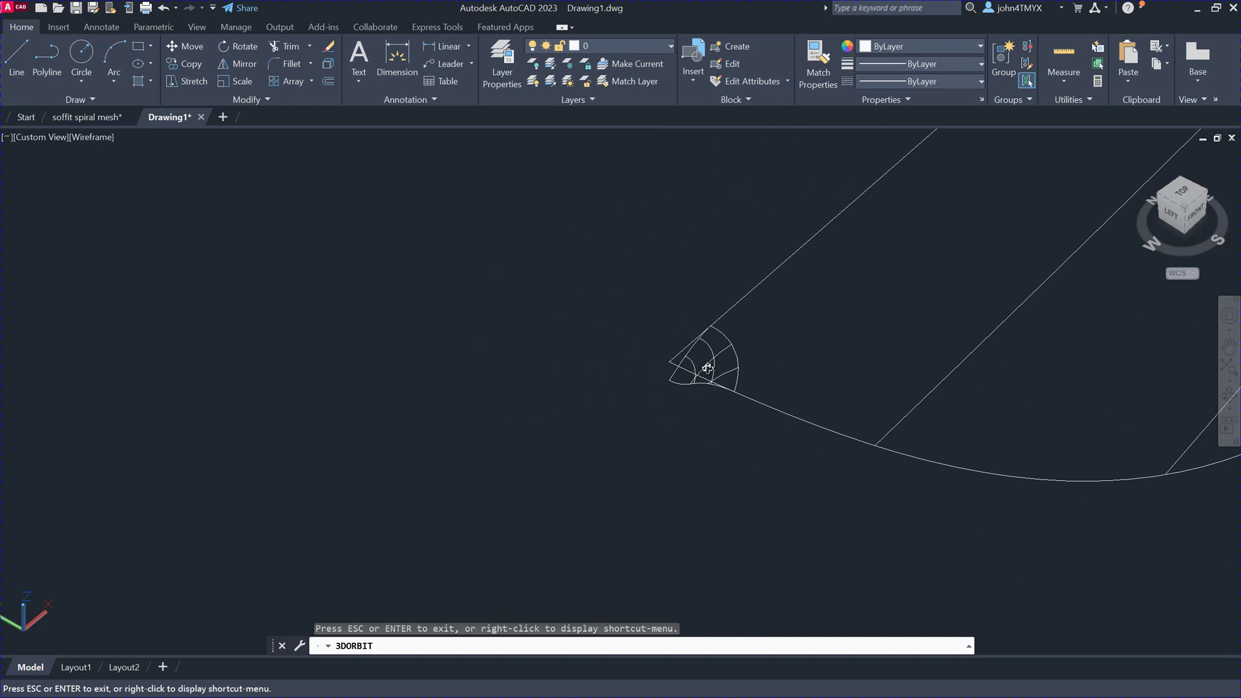
- Exit orbit, clear the mesh selection and enter the EXPLODE command
{"action": "key", "text": "Escape"}
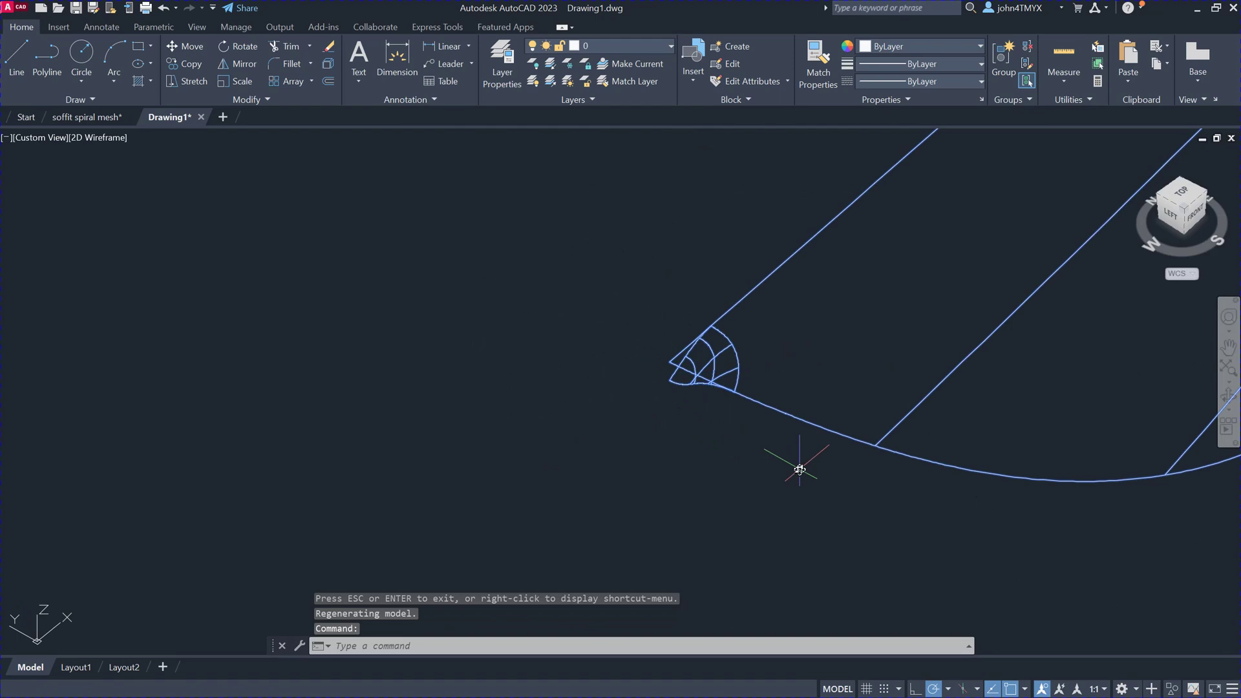
{"action": "key", "text": "Escape"}
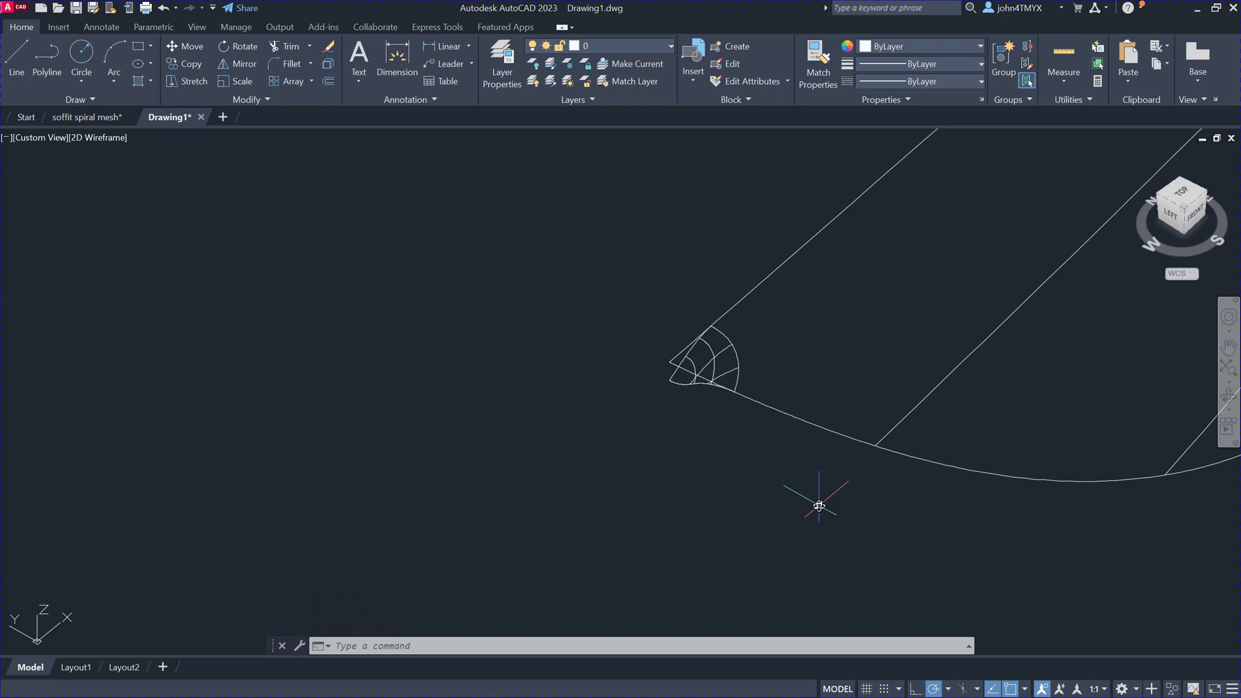
{"action": "type", "text": "EXPLODE"}
- Explode the soffit mesh into separate pieces
{"action": "key", "text": "Return"}
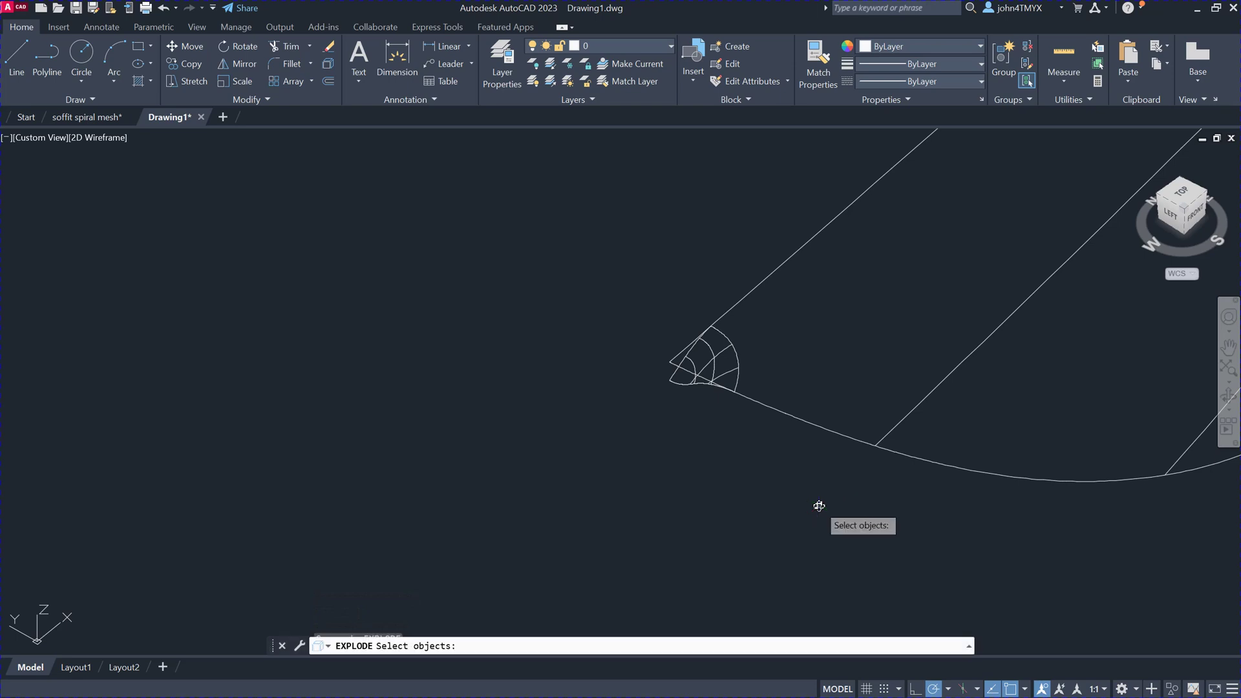
{"action": "left_click", "coordinate": [688, 383]}
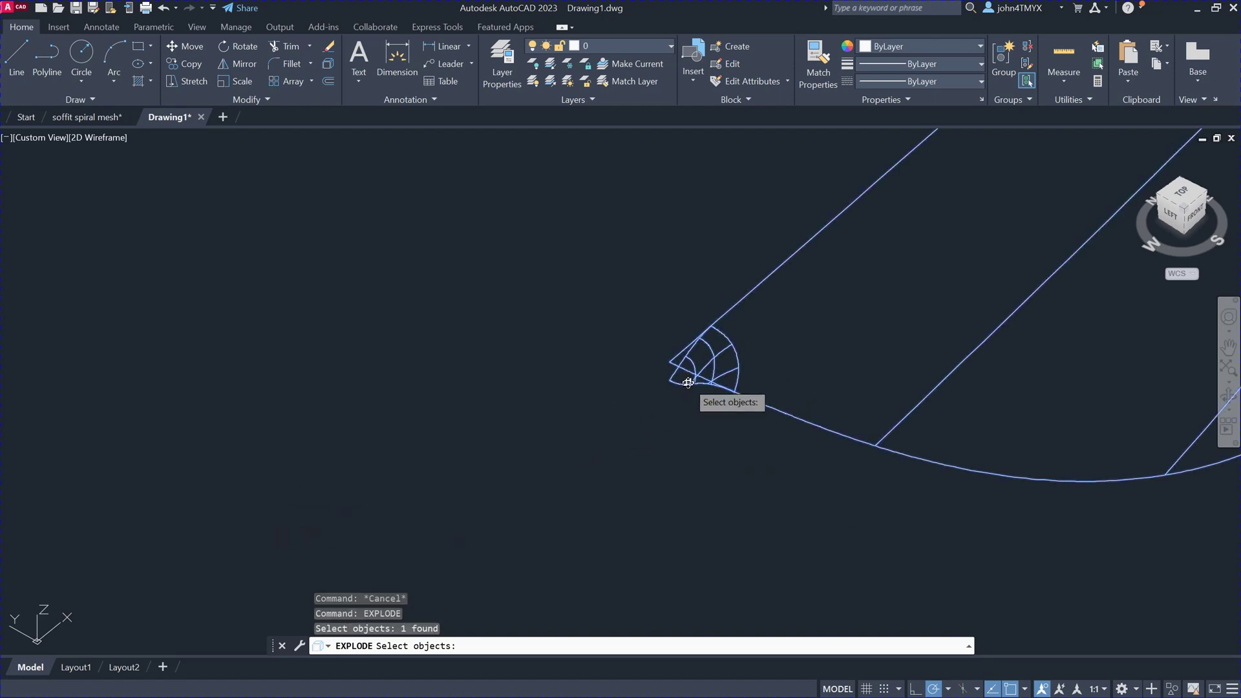
{"action": "key", "text": "Return"}
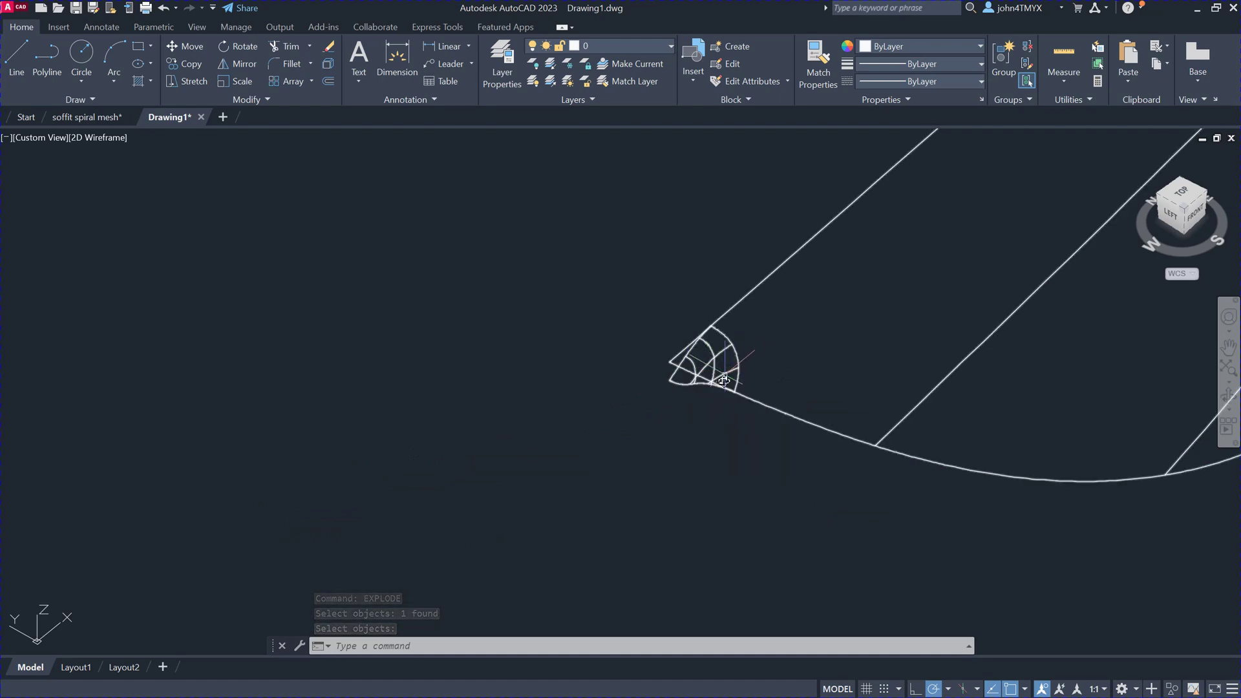
- Explode the tip surface as well so the fan-shaped patch stands alone
{"action": "type", "text": "explode"}
{"action": "key", "text": "Return"}
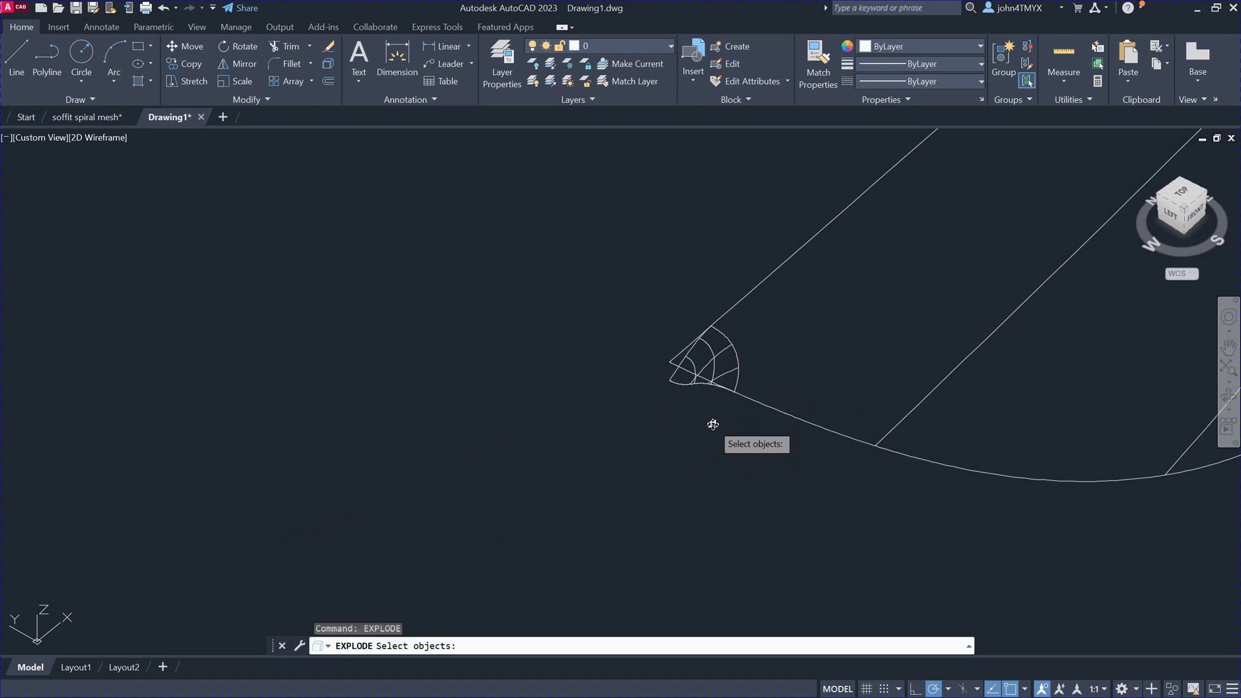
{"action": "left_click", "coordinate": [699, 383]}
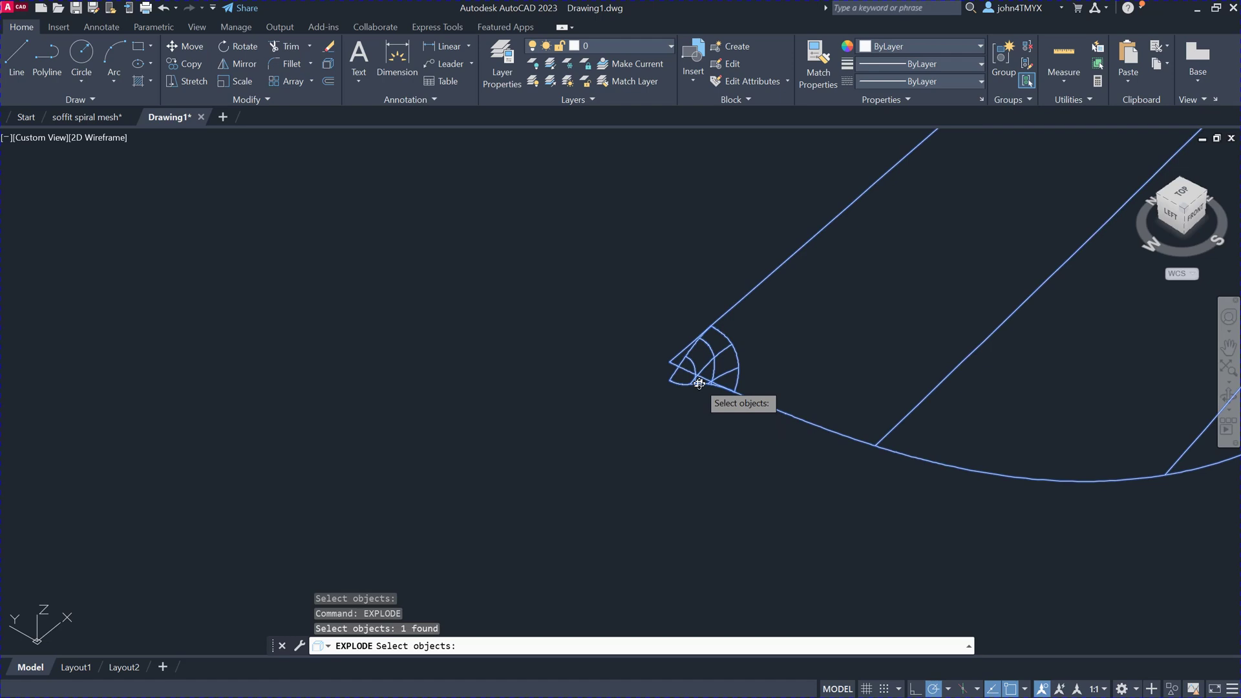
{"action": "key", "text": "Return"}
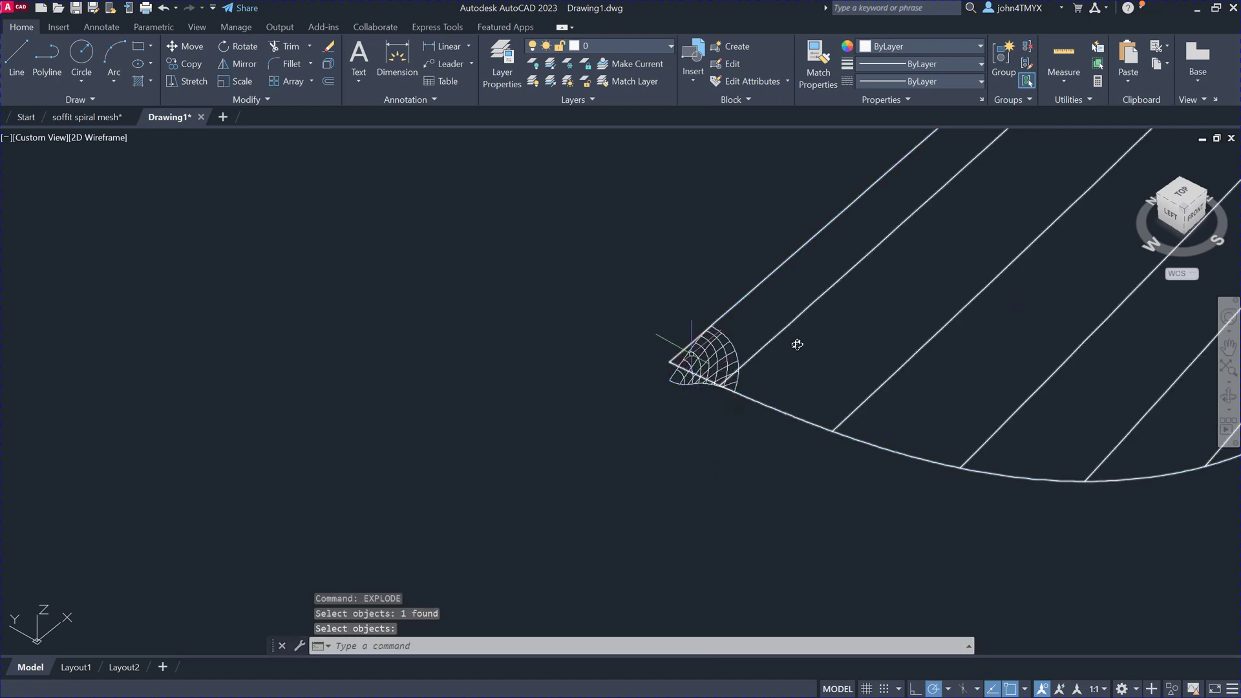
{"action": "scroll", "coordinate": [865, 388], "scroll_direction": "down", "scroll_amount": 6}
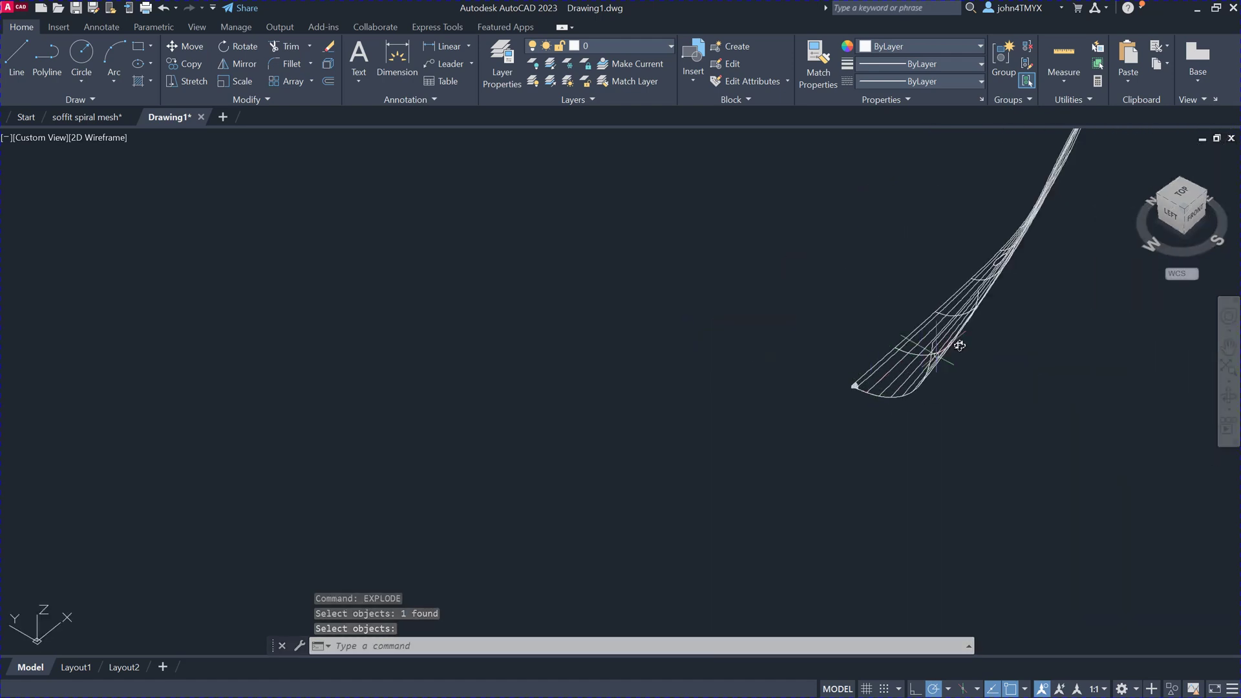
{"action": "left_click", "coordinate": [1228, 395]}
- Move the small fan-shaped patch leftward, placing it clear of the large soffit surface
{"action": "left_click_drag", "start_coordinate": [897, 424], "coordinate": [949, 444]}
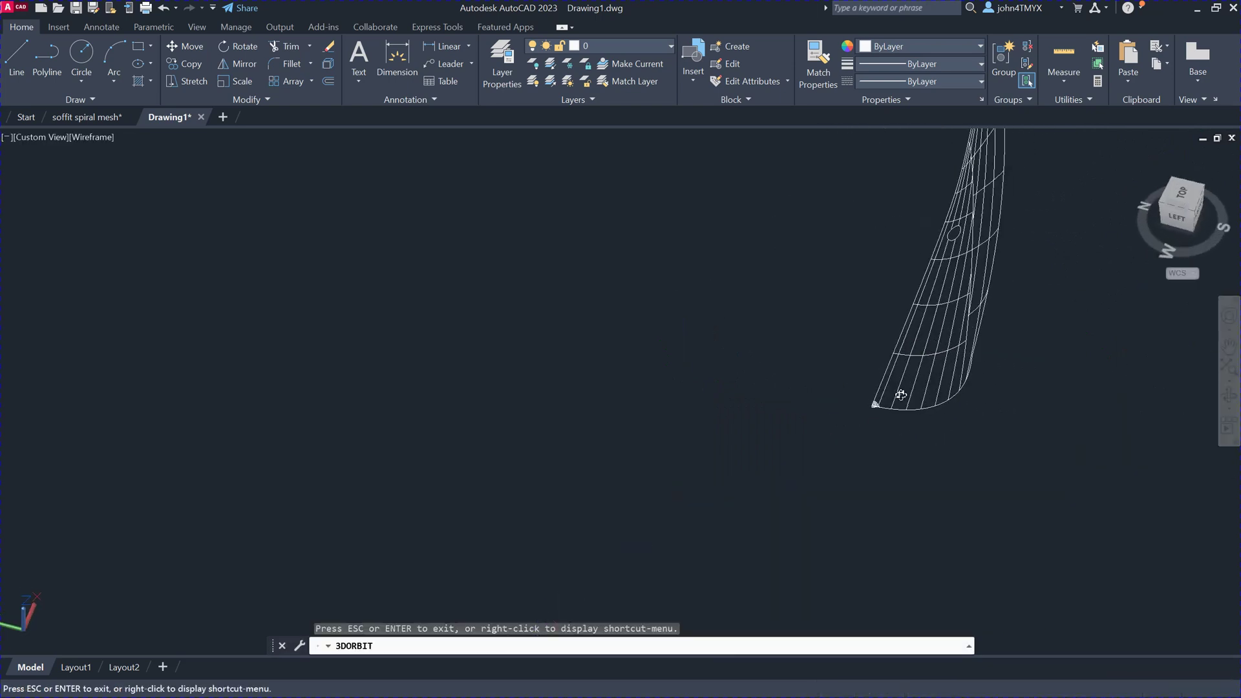
{"action": "scroll", "coordinate": [903, 394], "scroll_direction": "up", "scroll_amount": 6}
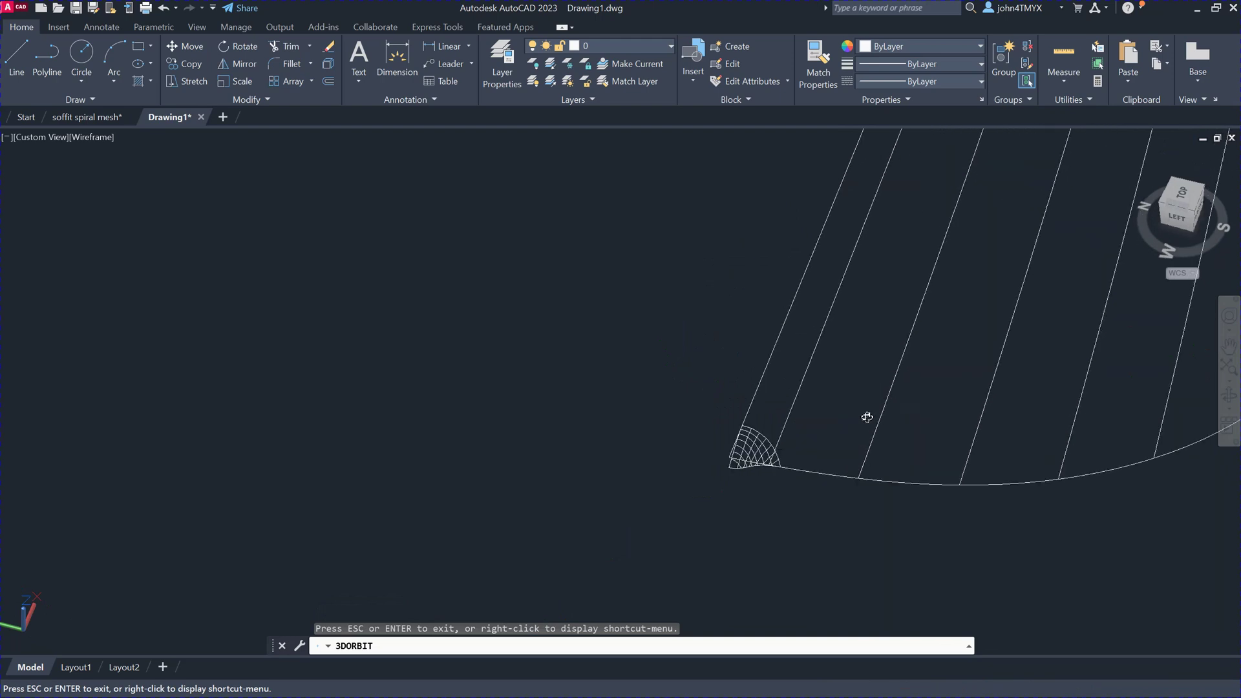
{"action": "key", "text": "Escape"}
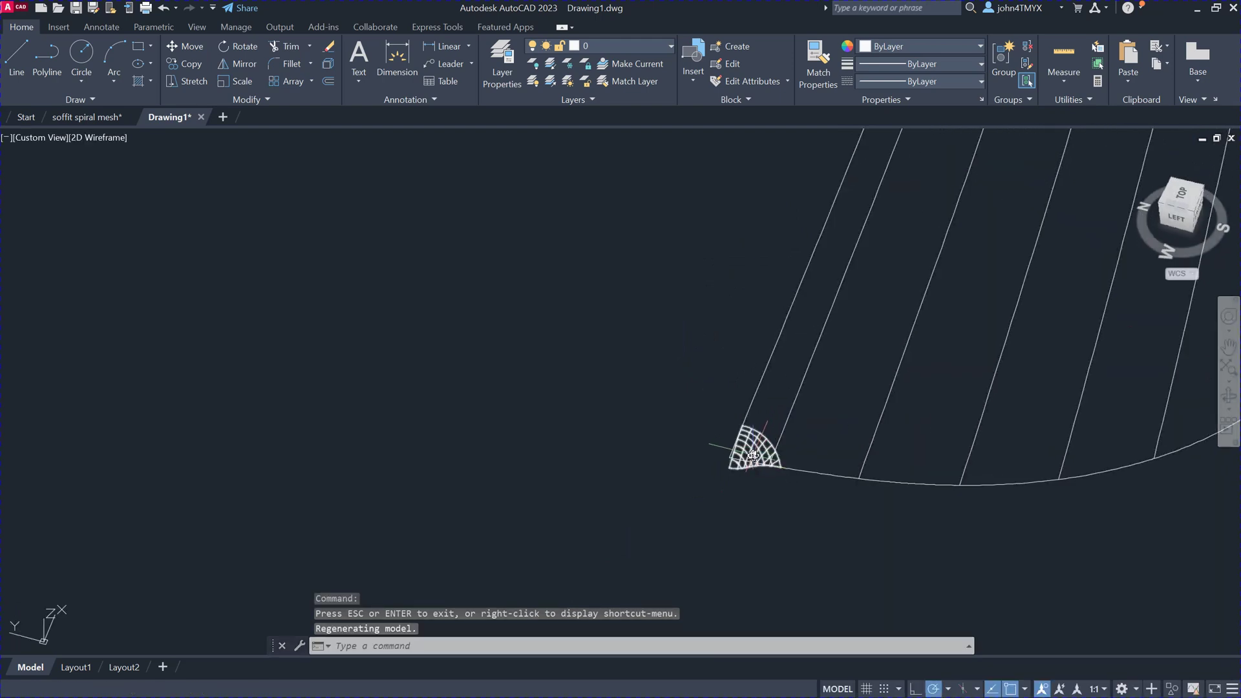
{"action": "left_click", "coordinate": [753, 455]}
{"action": "right_click", "coordinate": [755, 458]}
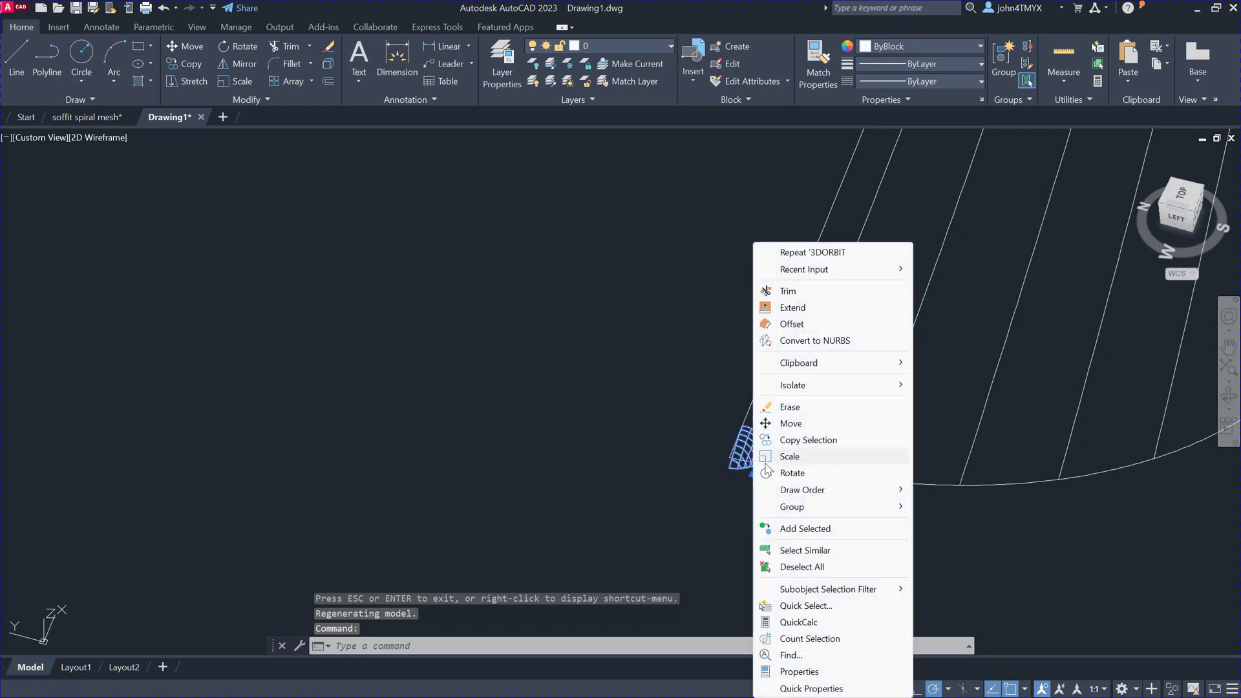
{"action": "left_click", "coordinate": [790, 423]}
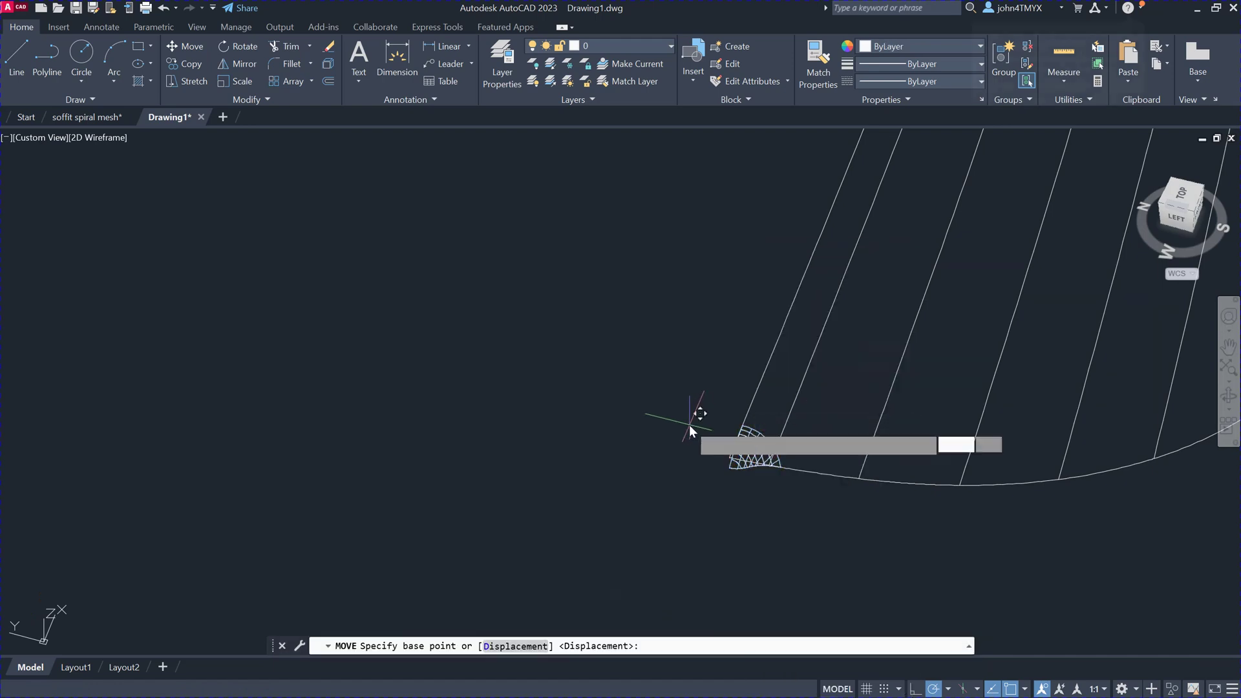
{"action": "left_click", "coordinate": [688, 425]}
{"action": "left_click", "coordinate": [433, 404]}
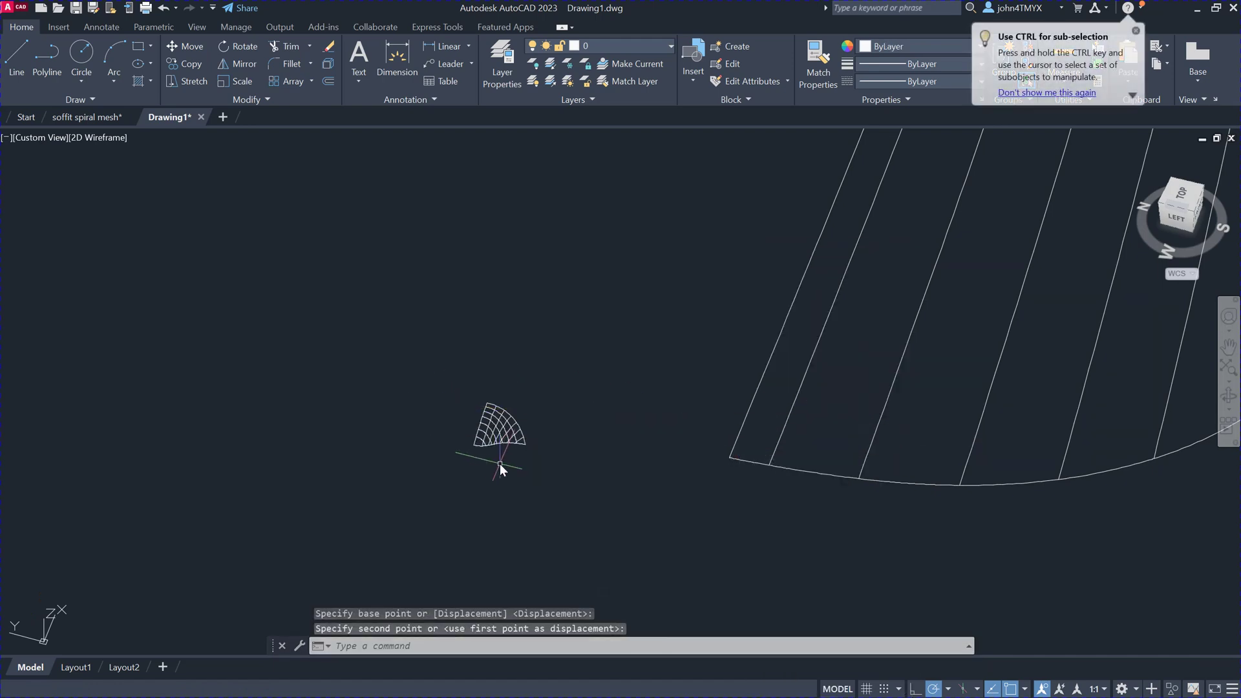
{"action": "key", "text": "Escape"}
{"action": "left_click", "coordinate": [532, 645]}
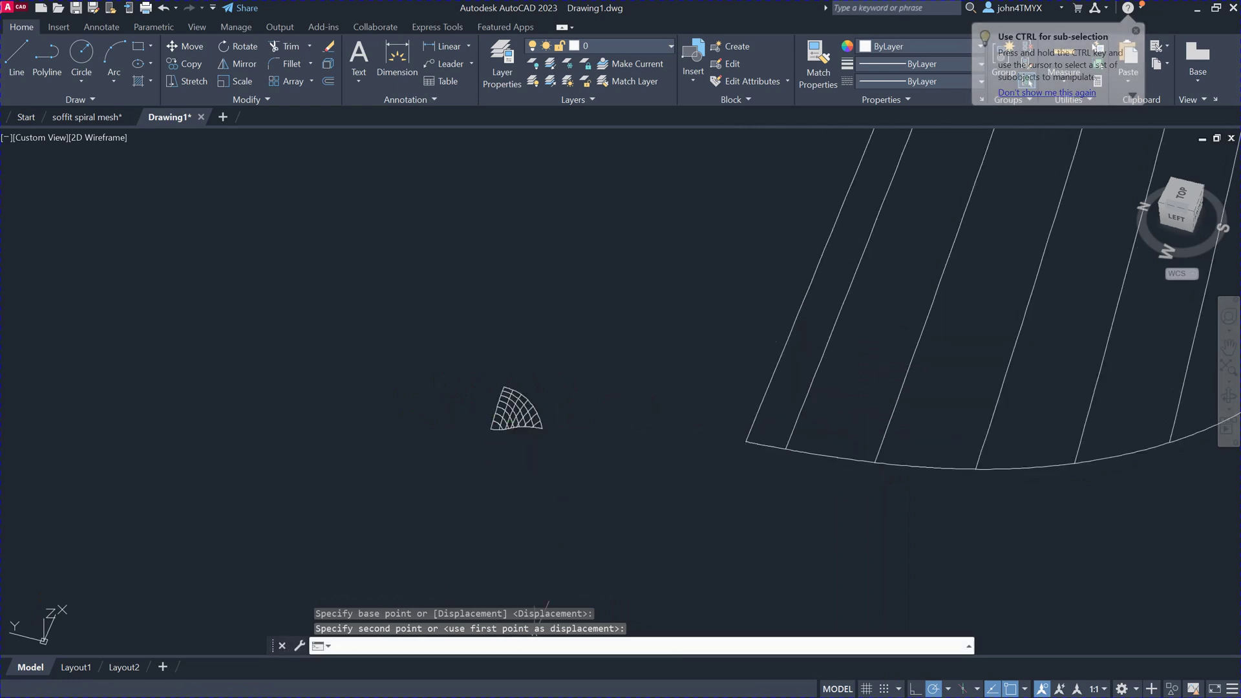
{"action": "type", "text": "unfold"}
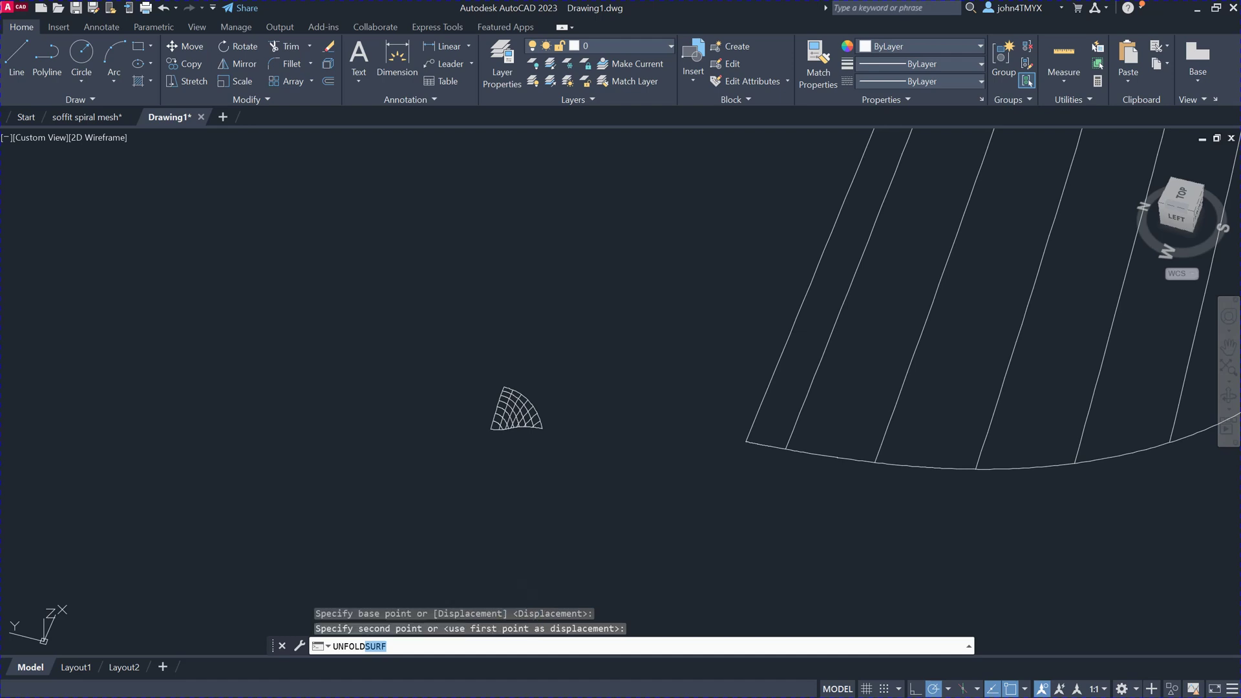
- Unfold the small fan-shaped patch with UNFOLDSURF, skipping guide curves and points
{"action": "key", "text": "Return"}
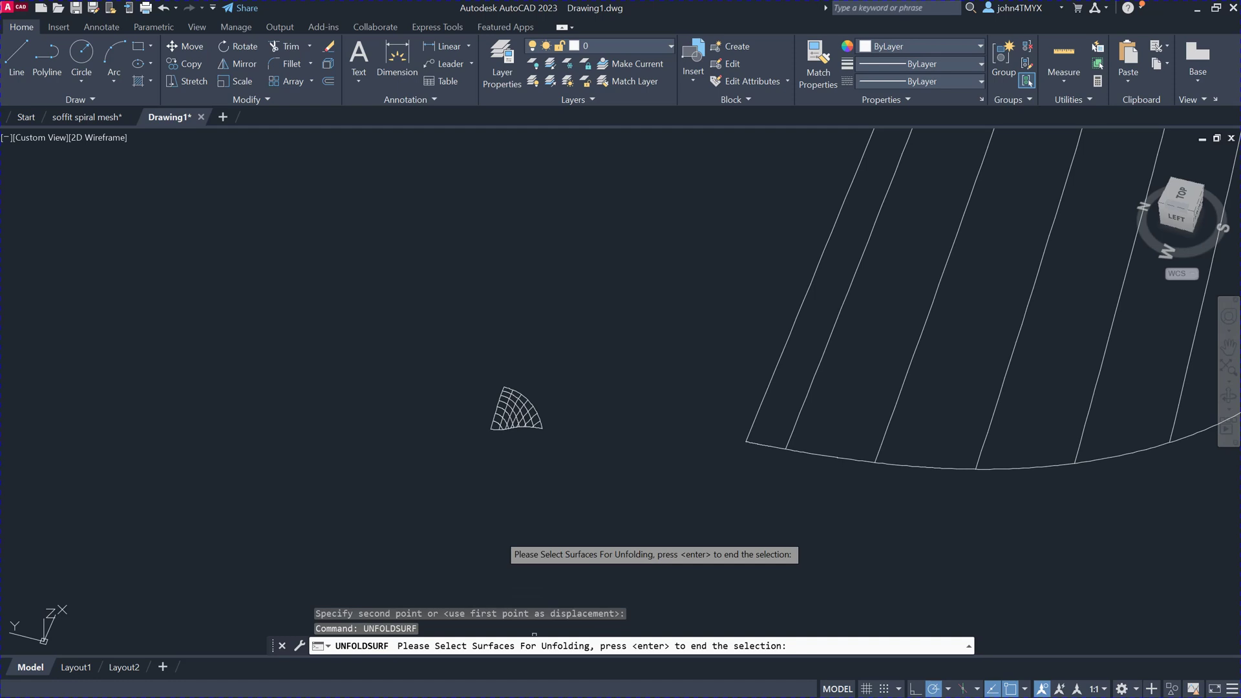
{"action": "scroll", "coordinate": [528, 463], "scroll_direction": "down", "scroll_amount": 2}
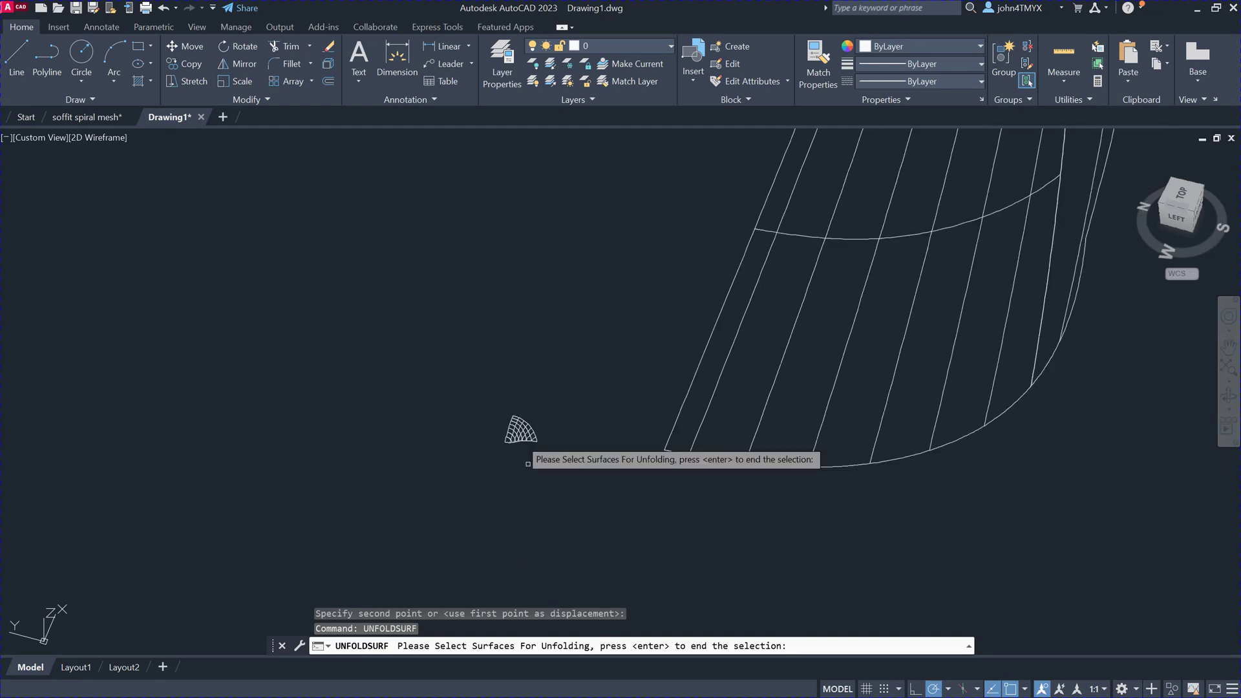
{"action": "scroll", "coordinate": [528, 463], "scroll_direction": "up", "scroll_amount": 3}
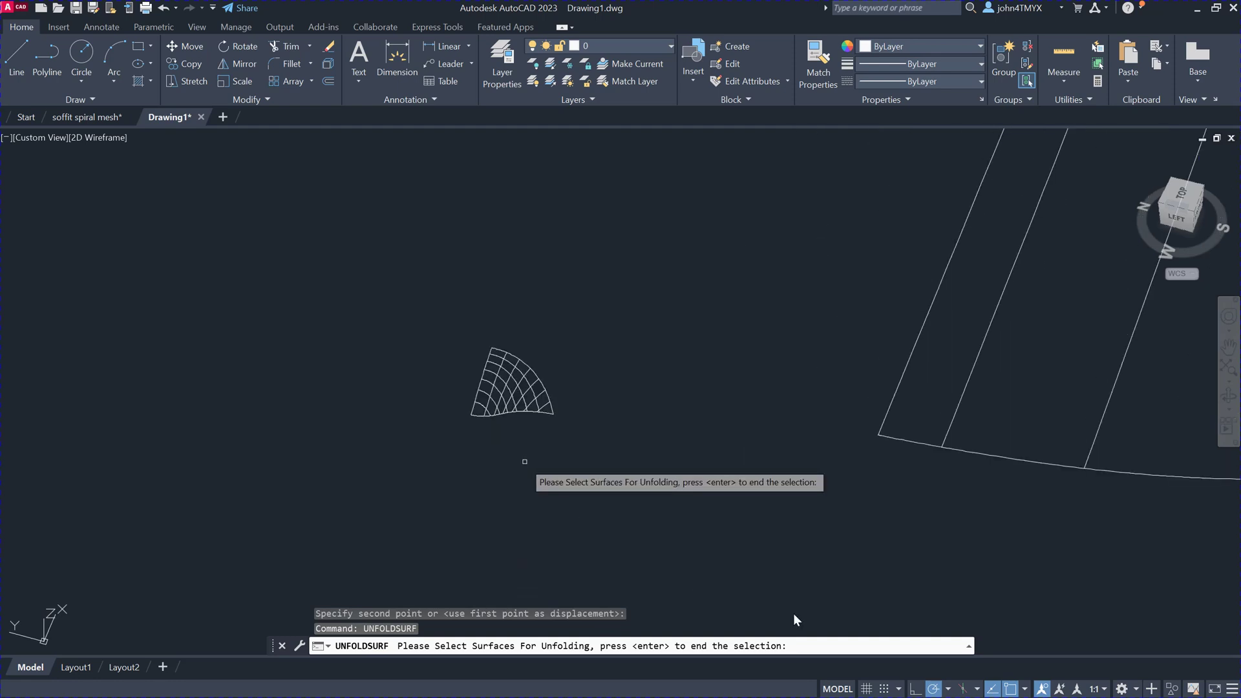
{"action": "scroll", "coordinate": [484, 340], "scroll_direction": "down", "scroll_amount": 1}
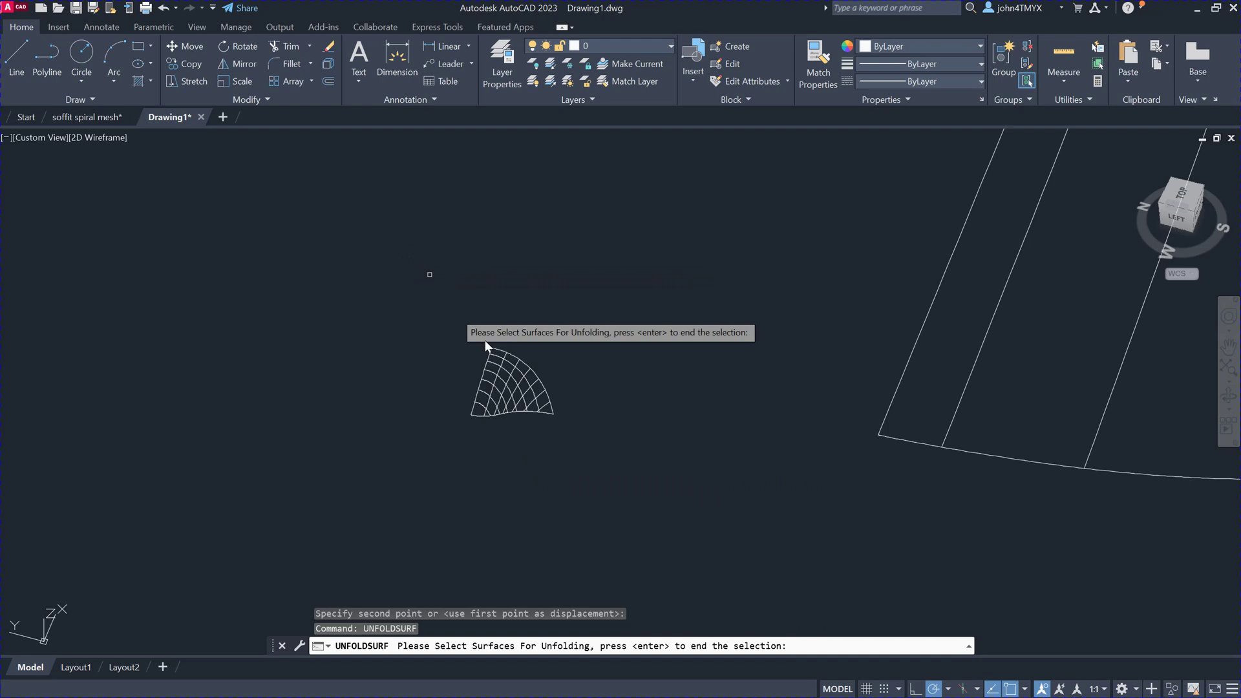
{"action": "left_click", "coordinate": [504, 386]}
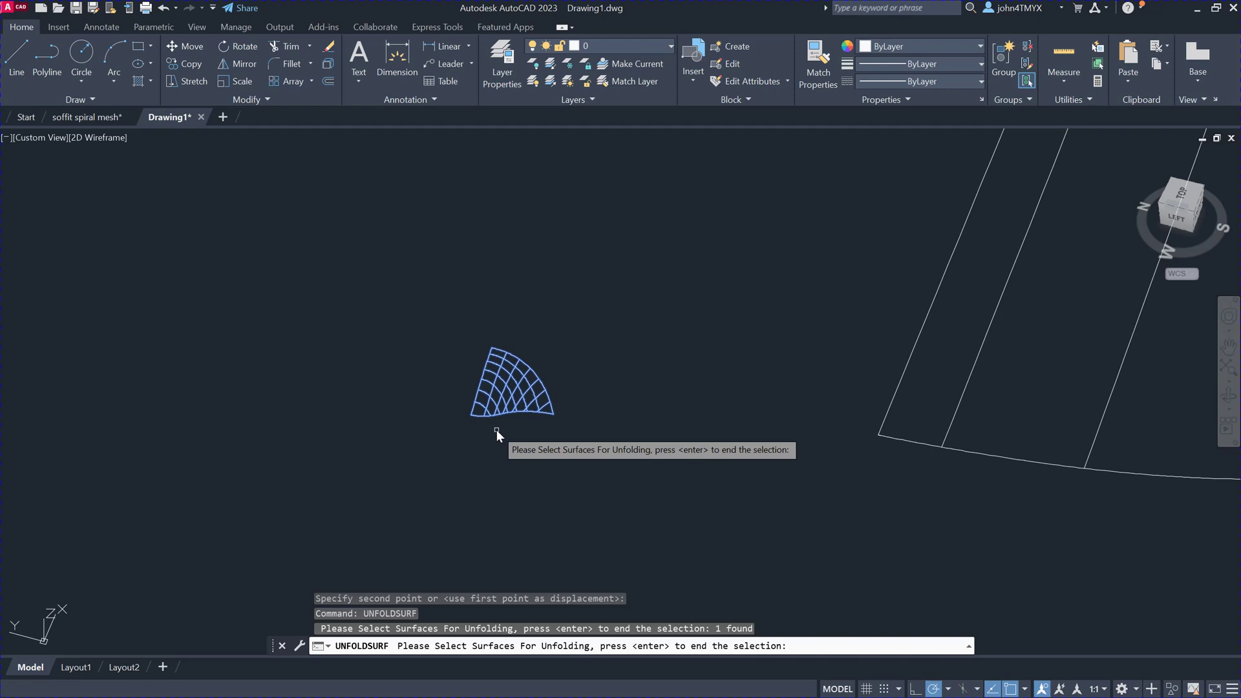
{"action": "key", "text": "Return"}
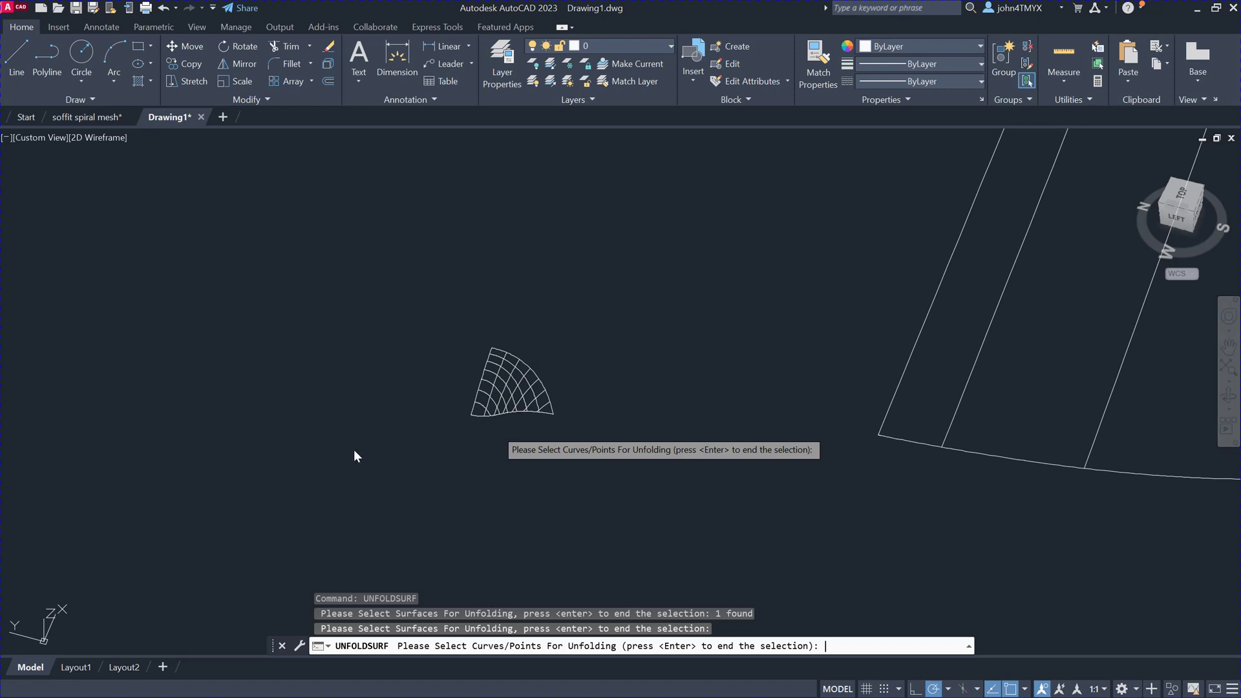
{"action": "key", "text": "Return"}
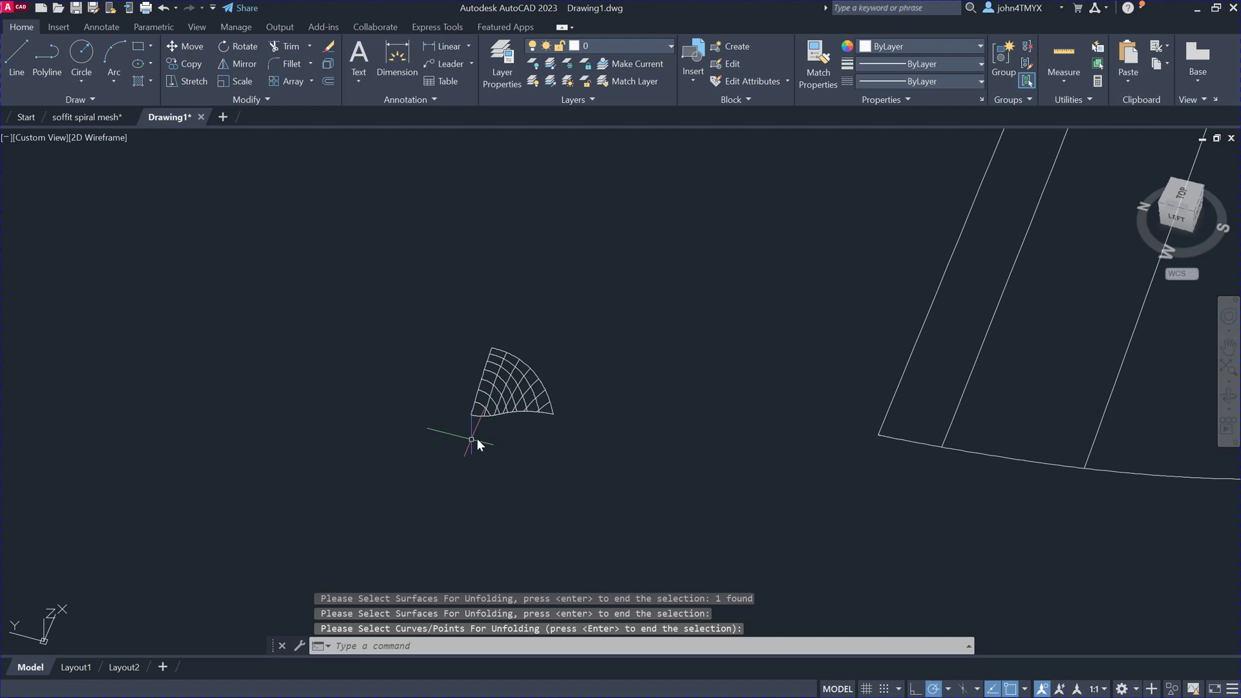
{"action": "scroll", "coordinate": [475, 440], "scroll_direction": "down", "scroll_amount": 3}
{"action": "left_click", "coordinate": [1227, 368]}
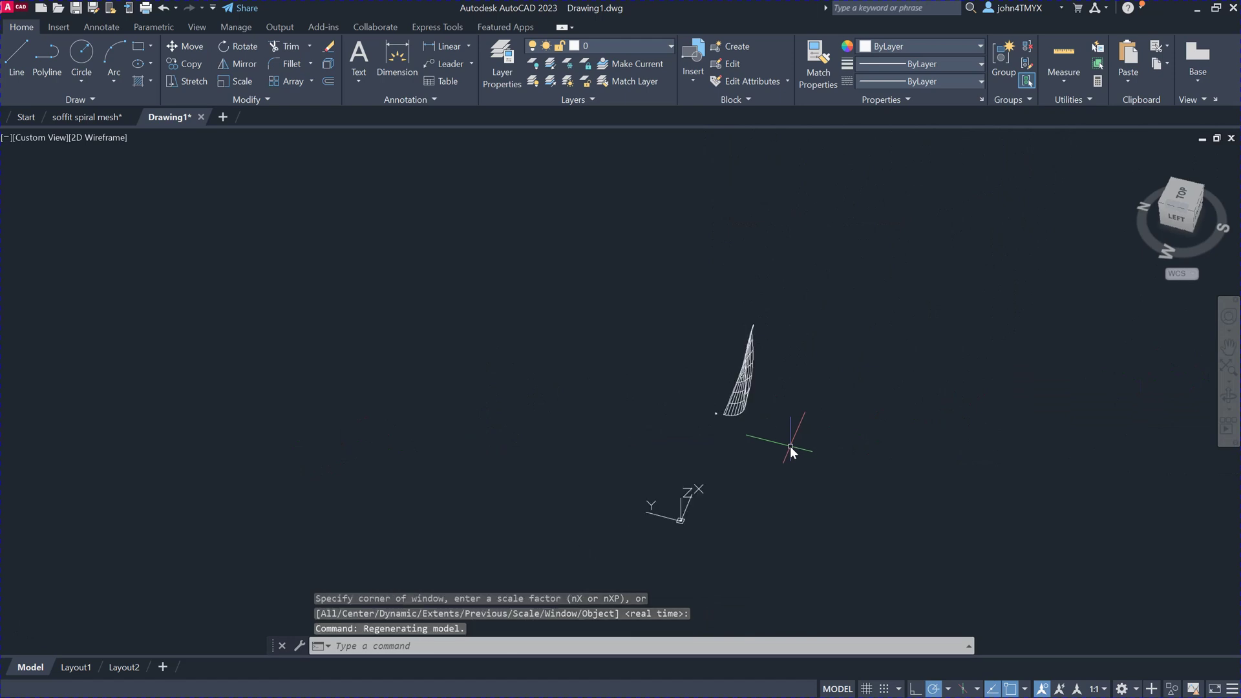
{"action": "scroll", "coordinate": [688, 533], "scroll_direction": "down", "scroll_amount": 5}
{"action": "scroll", "coordinate": [672, 491], "scroll_direction": "up", "scroll_amount": 8}
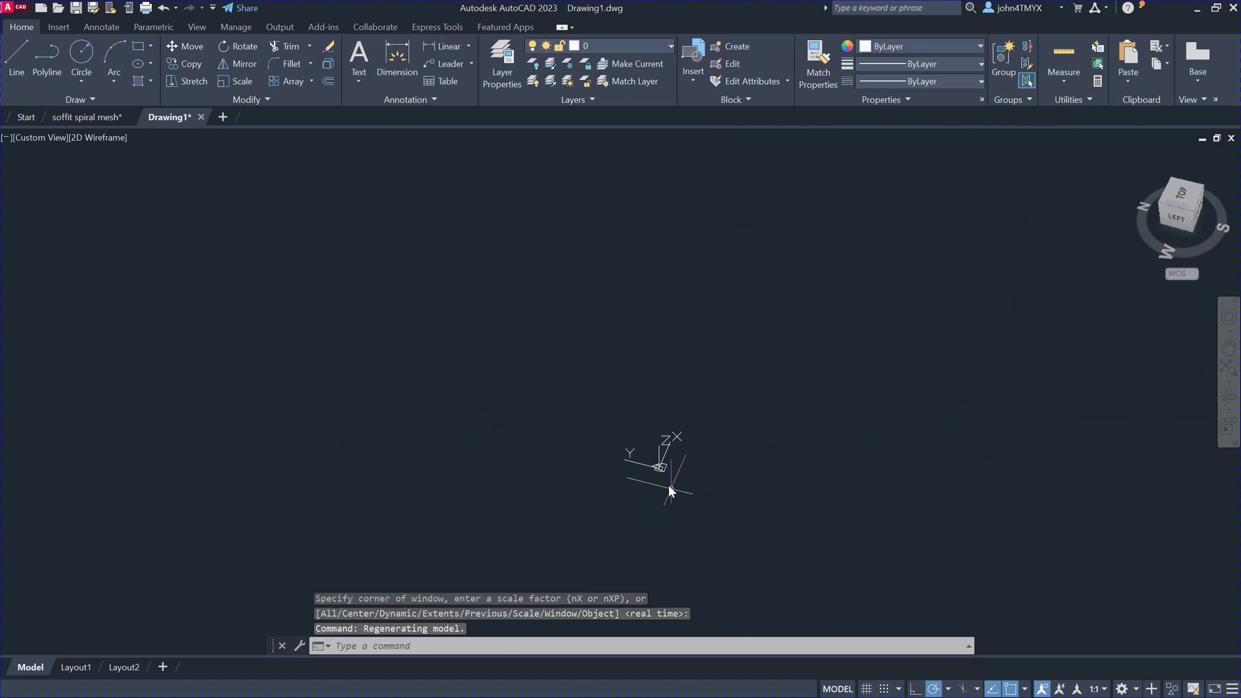
{"action": "scroll", "coordinate": [644, 406], "scroll_direction": "up", "scroll_amount": 2}
{"action": "scroll", "coordinate": [643, 406], "scroll_direction": "down", "scroll_amount": 4}
{"action": "scroll", "coordinate": [641, 412], "scroll_direction": "down", "scroll_amount": 2}
{"action": "scroll", "coordinate": [711, 474], "scroll_direction": "down", "scroll_amount": 5}
{"action": "left_click", "coordinate": [719, 456]}
{"action": "scroll", "coordinate": [723, 456], "scroll_direction": "up", "scroll_amount": 2}
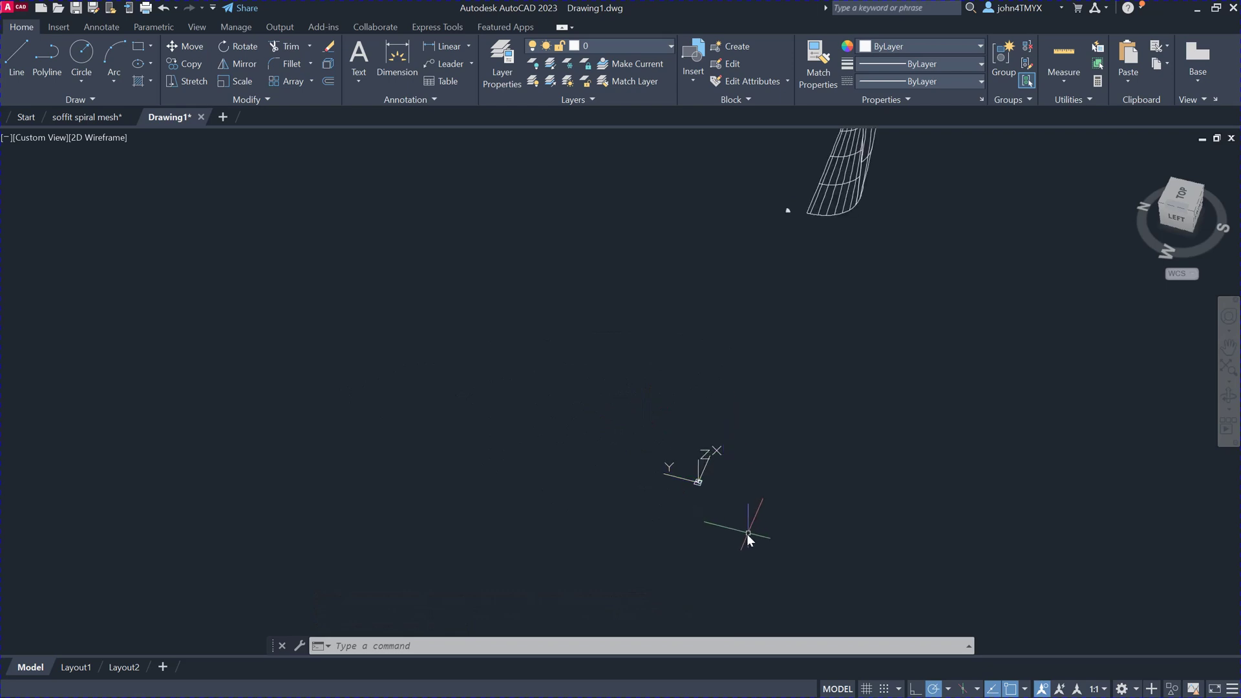
- Erase the stray items near the coordinate icon
{"action": "key", "text": "Escape"}
{"action": "left_click", "coordinate": [736, 493]}
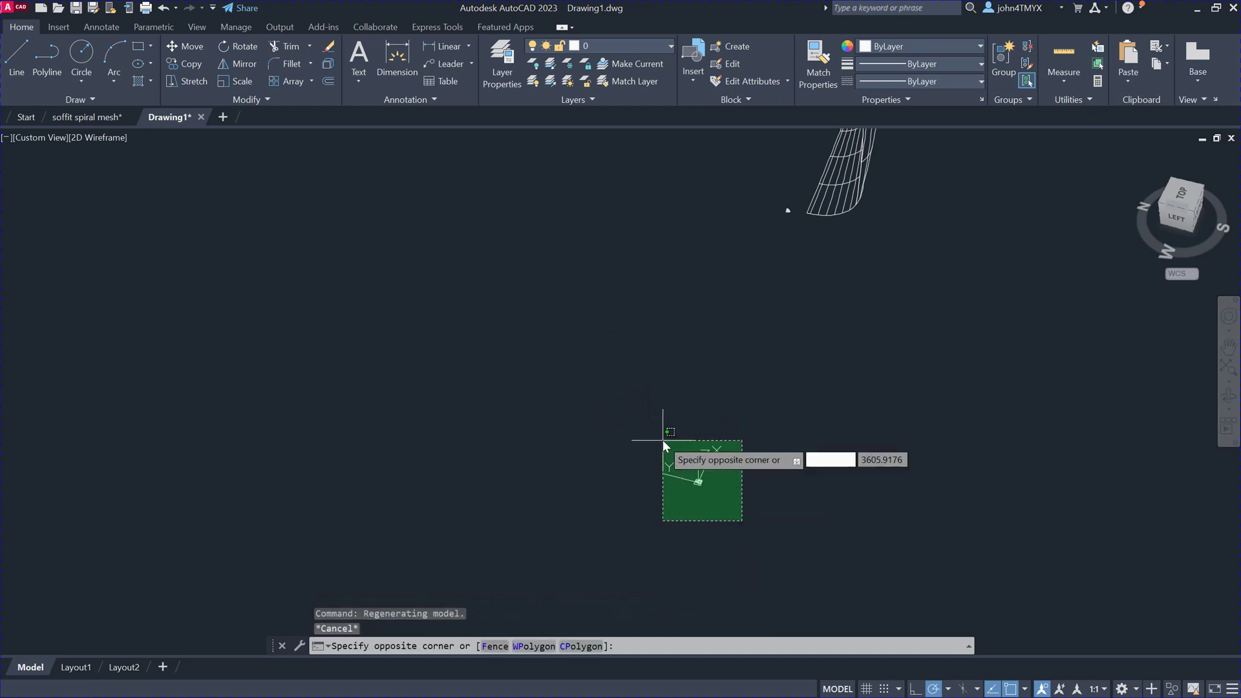
{"action": "left_click", "coordinate": [661, 439]}
{"action": "key", "text": "Delete"}
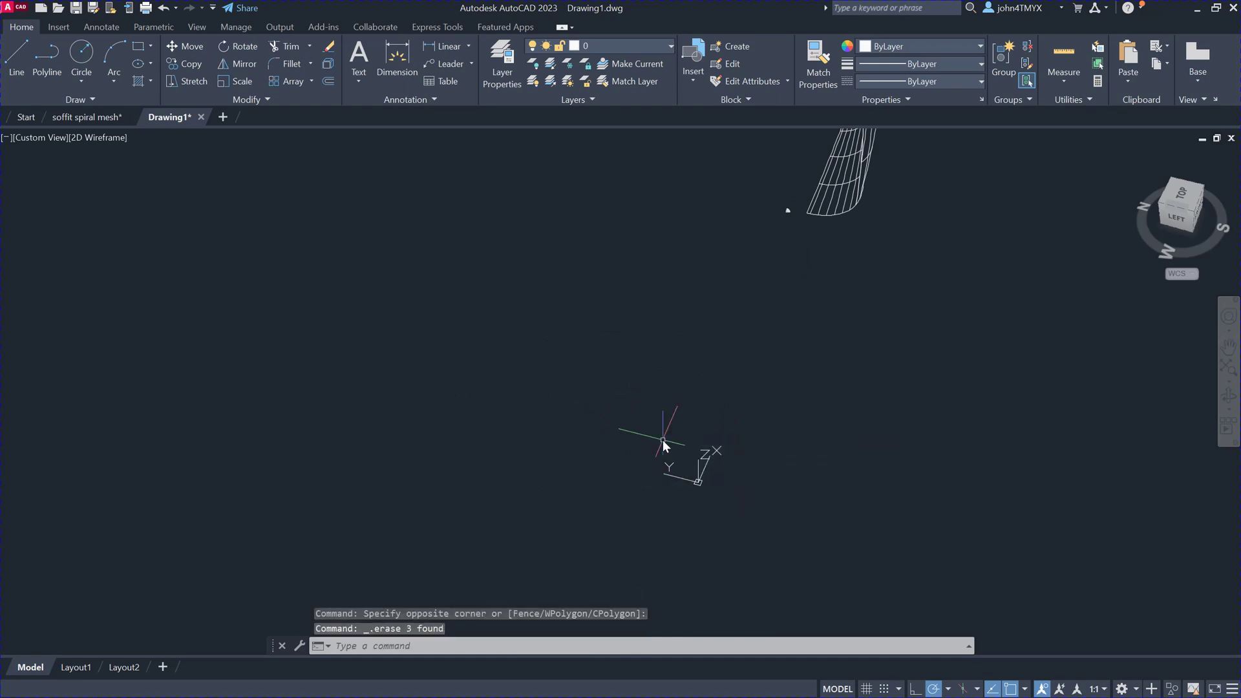
- Erase the small fan-shaped patch and zoom to show the whole sail-shaped mesh
{"action": "scroll", "coordinate": [808, 211], "scroll_direction": "up", "scroll_amount": 3}
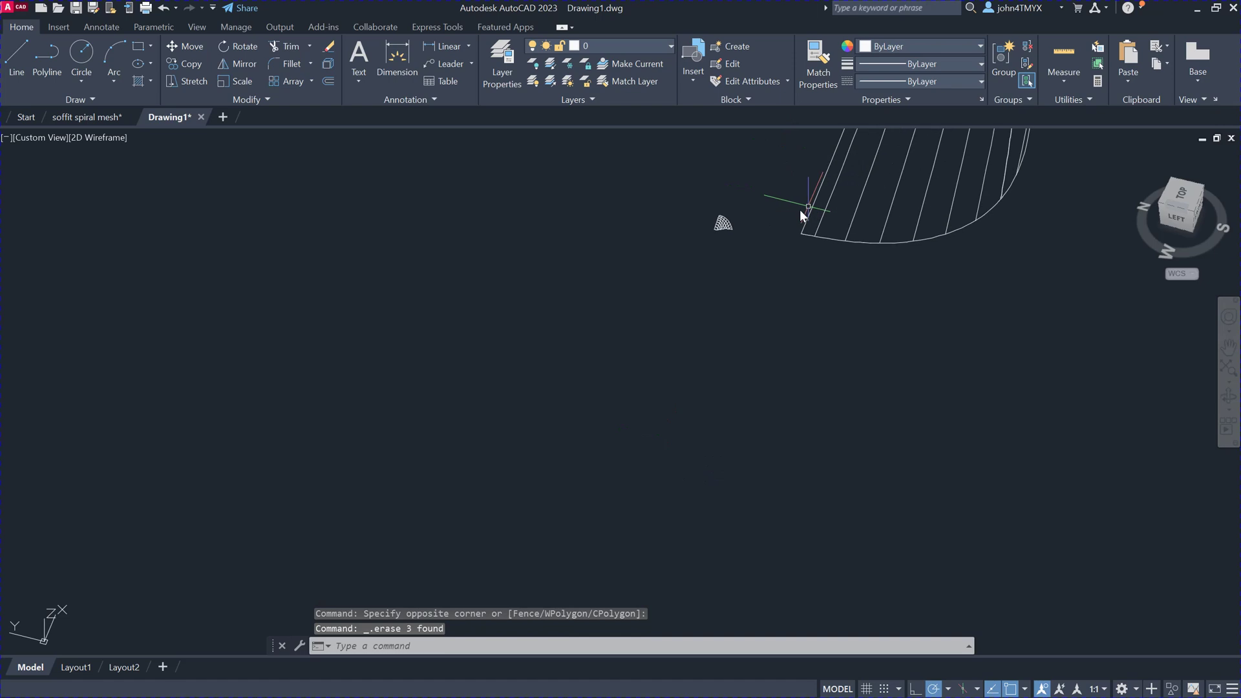
{"action": "left_click", "coordinate": [762, 261]}
{"action": "left_click", "coordinate": [692, 205]}
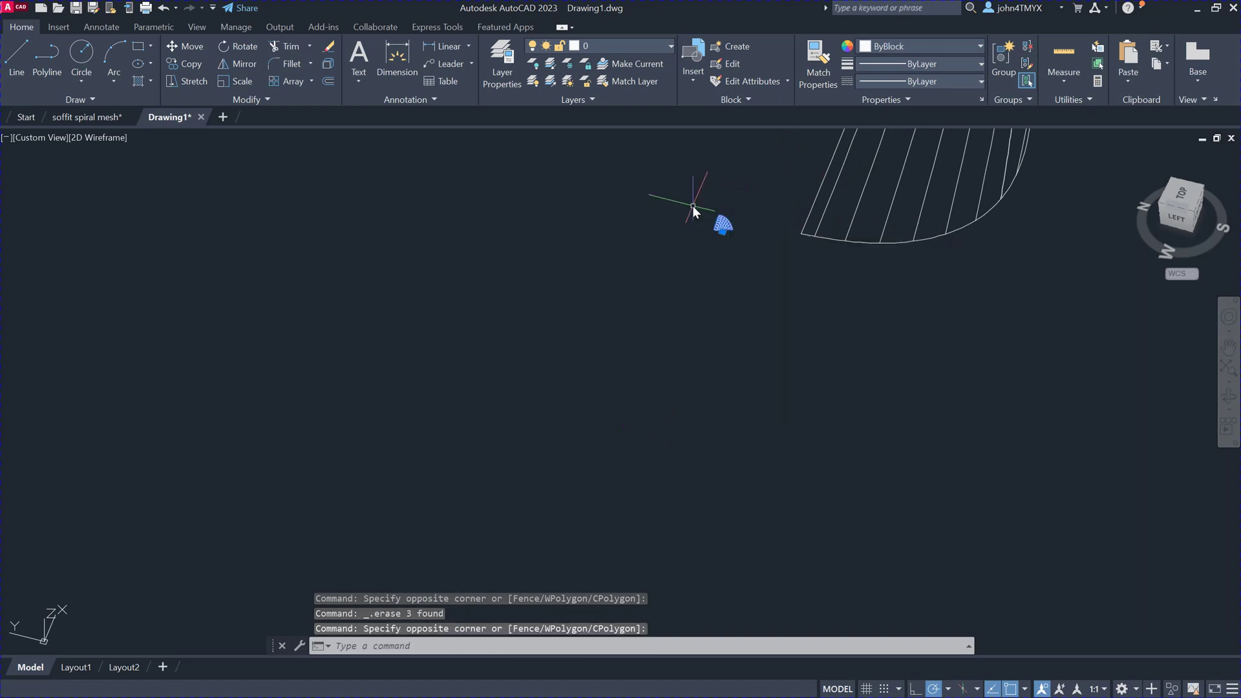
{"action": "key", "text": "Delete"}
{"action": "left_click", "coordinate": [1226, 373]}
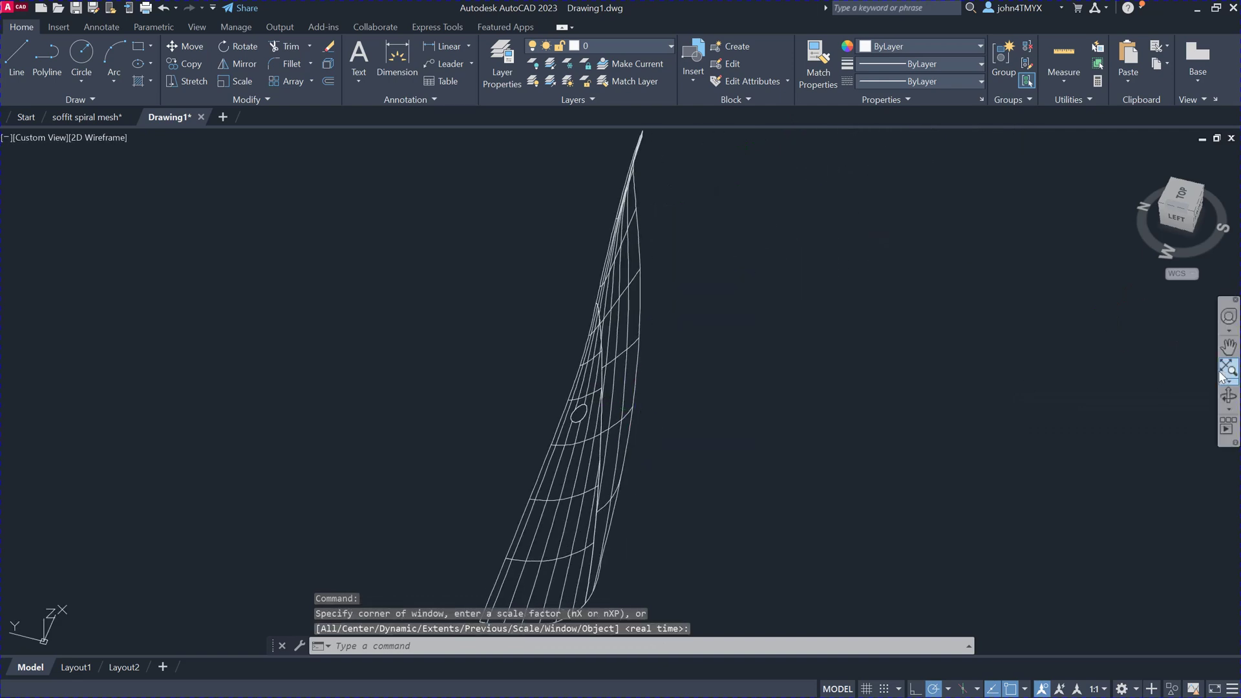
{"action": "left_click", "coordinate": [1228, 395]}
- Orbit to a side-on view of the sail-shaped mesh and enter GUNFOLD
{"action": "left_click_drag", "start_coordinate": [750, 443], "coordinate": [894, 321]}
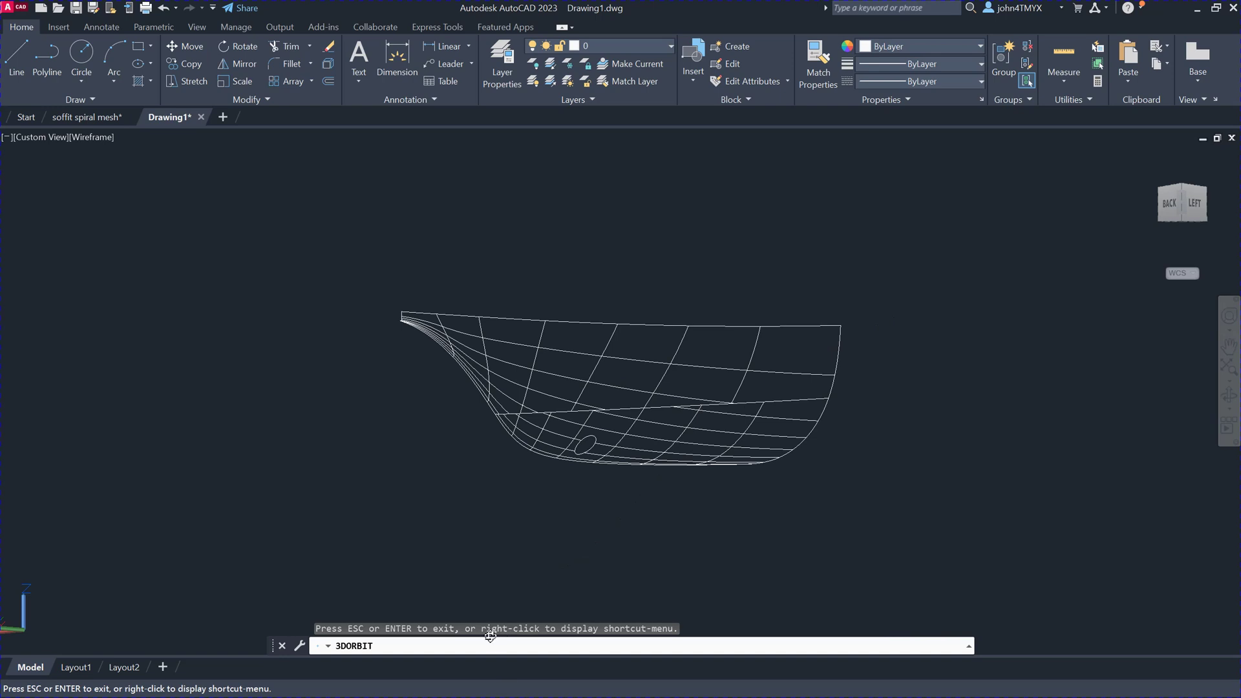
{"action": "key", "text": "Escape"}
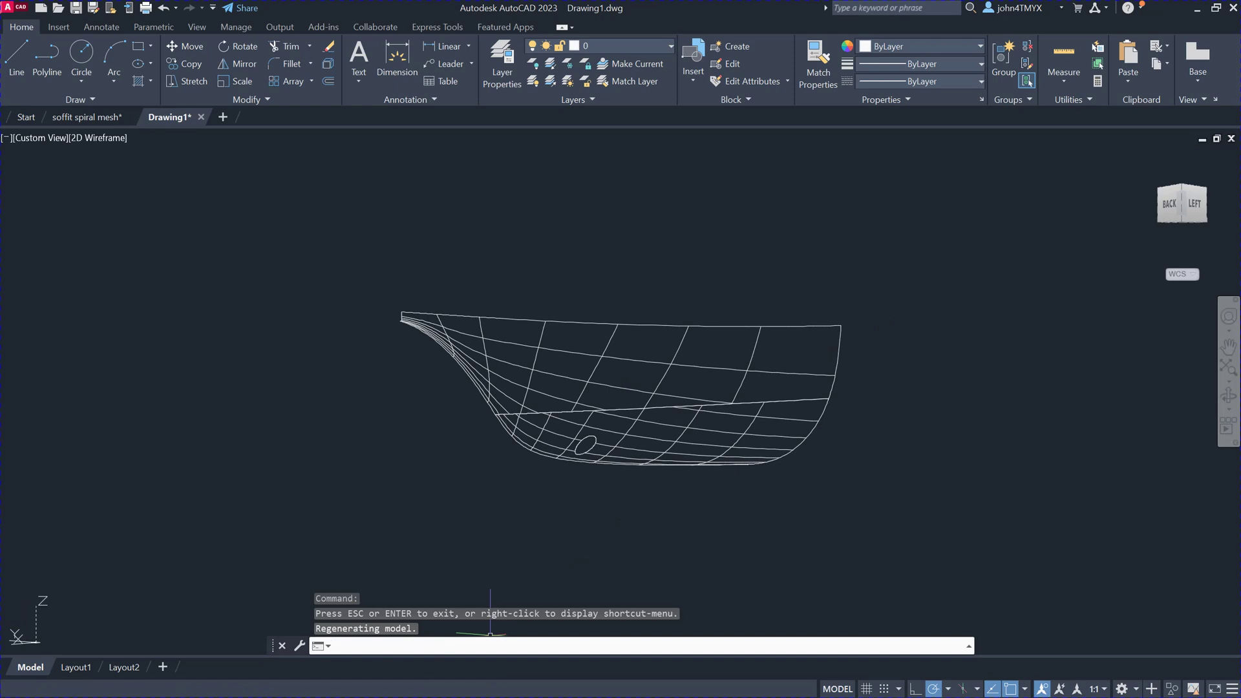
{"action": "type", "text": "gunfold"}
- Select both curved mesh pieces with a crossing window for GUNFOLD
{"action": "key", "text": "Return"}
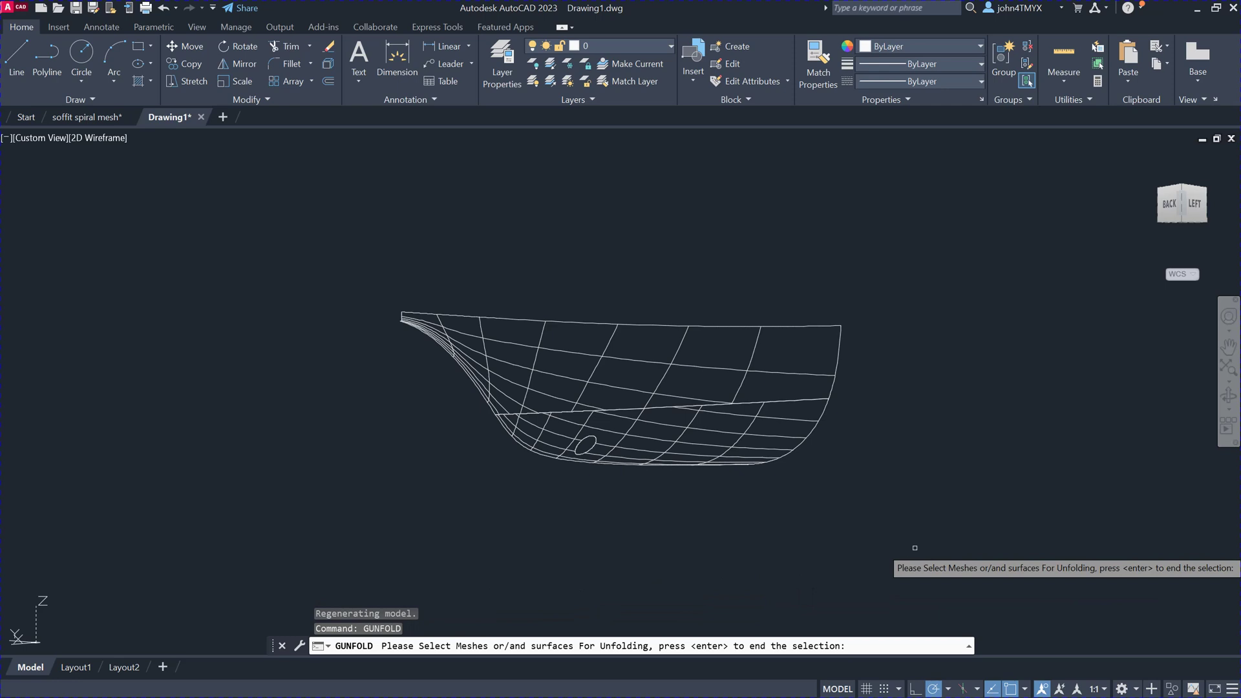
{"action": "left_click", "coordinate": [859, 528]}
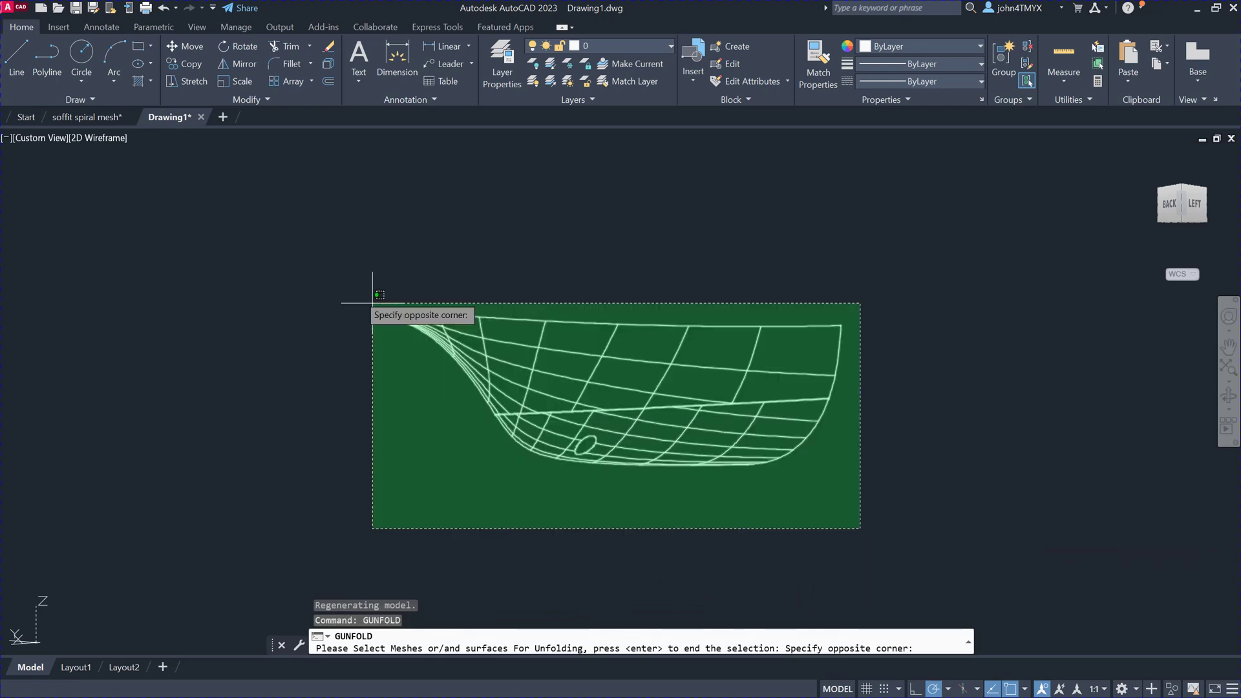
{"action": "left_click", "coordinate": [337, 259]}
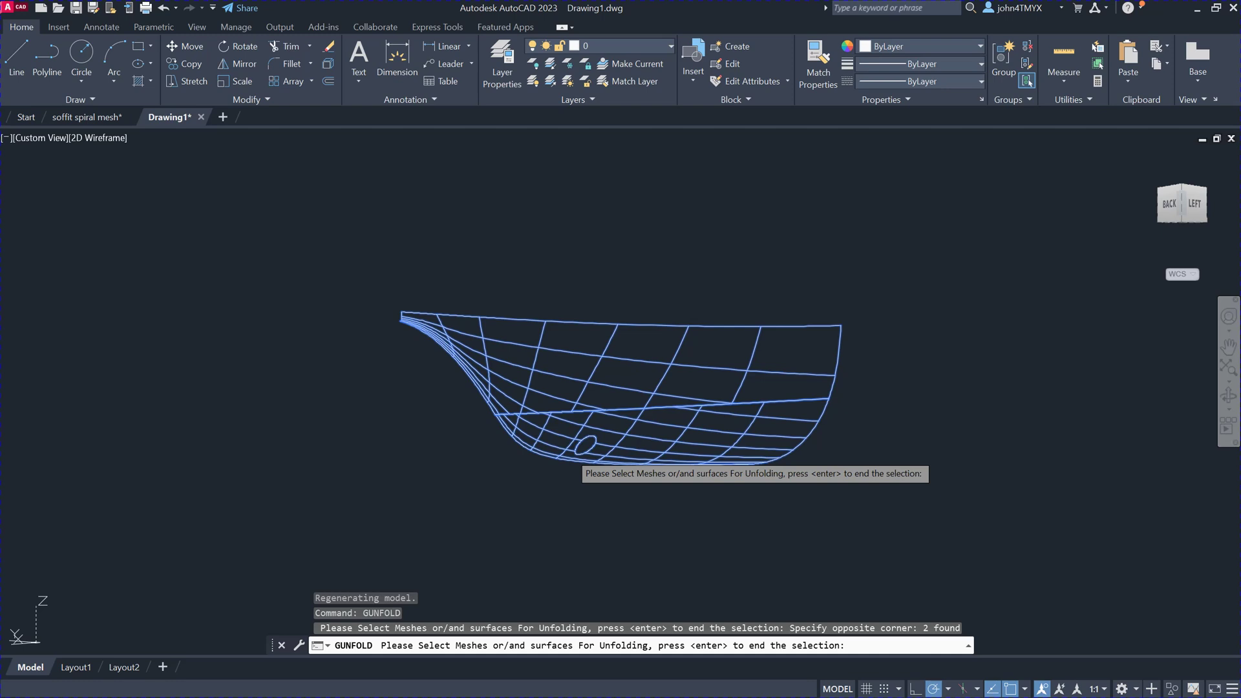
{"action": "key", "text": "Return"}
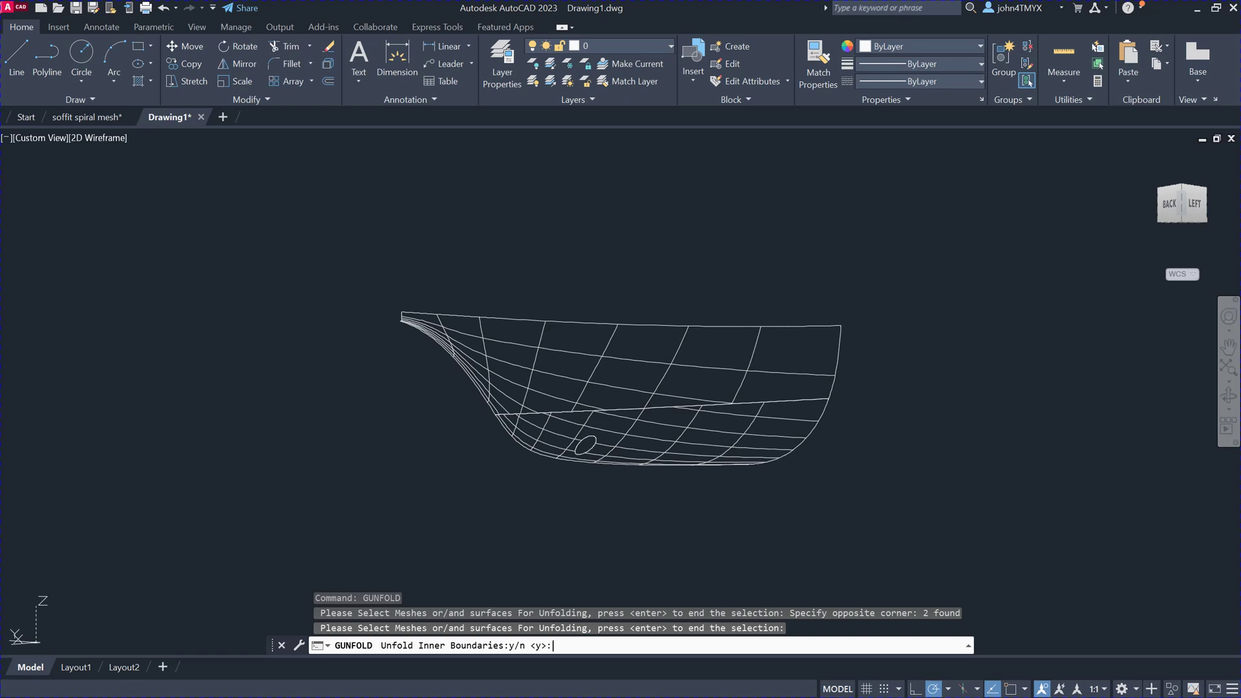
- Accept unfolding inner boundaries so the flat pattern keeps its hole, then zoom to fit
{"action": "key", "text": "Return"}
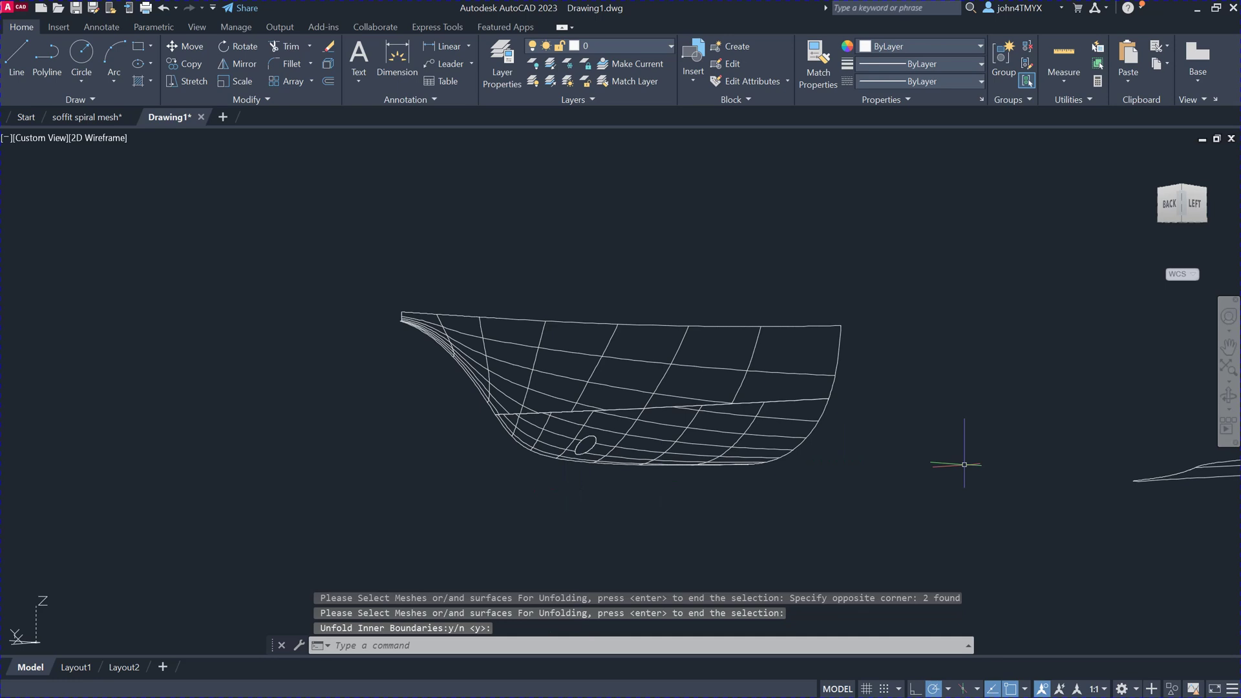
{"action": "left_click", "coordinate": [1228, 367]}
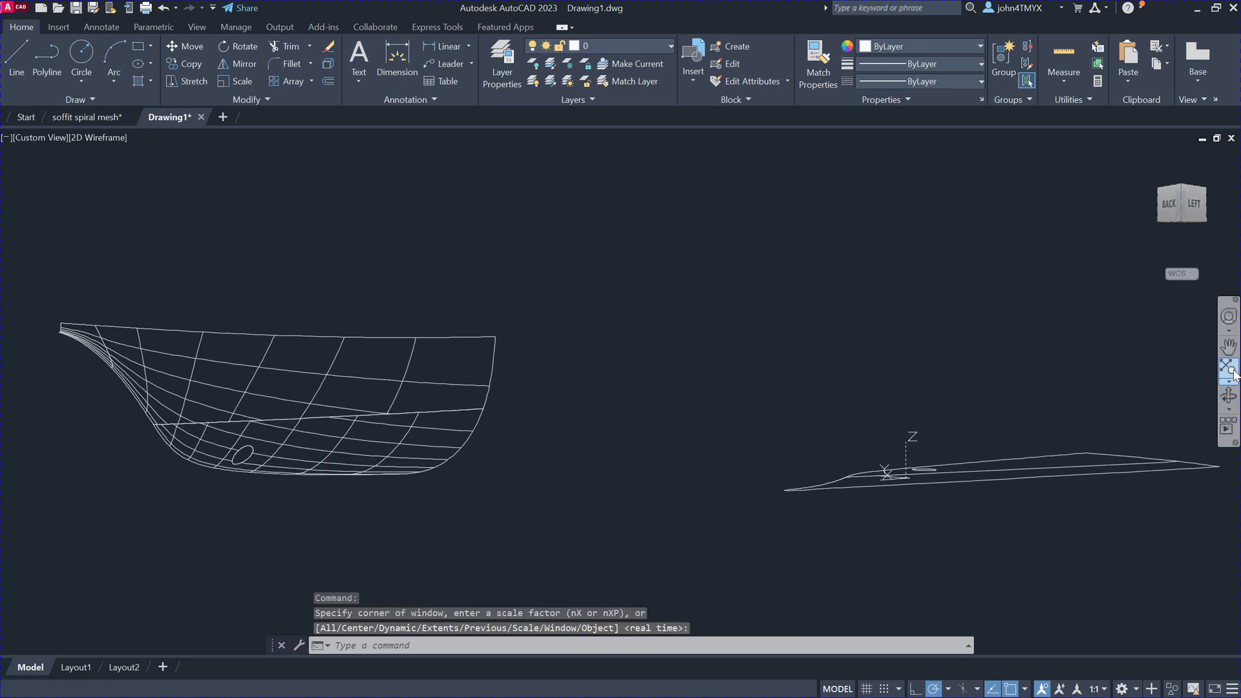
{"action": "left_click", "coordinate": [1228, 395]}
{"action": "left_click_drag", "start_coordinate": [978, 393], "coordinate": [757, 429]}
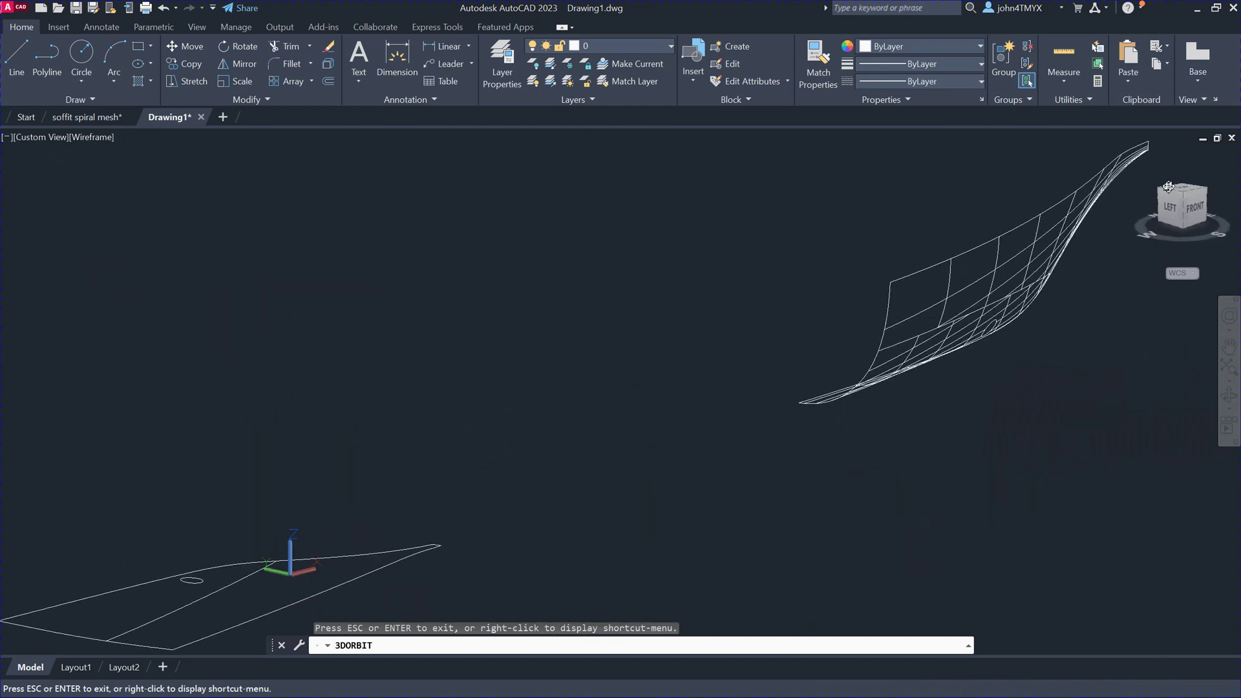
- Orbit to a top-down view of the flat pattern beside the curved mesh
{"action": "left_click_drag", "start_coordinate": [230, 502], "coordinate": [338, 415]}
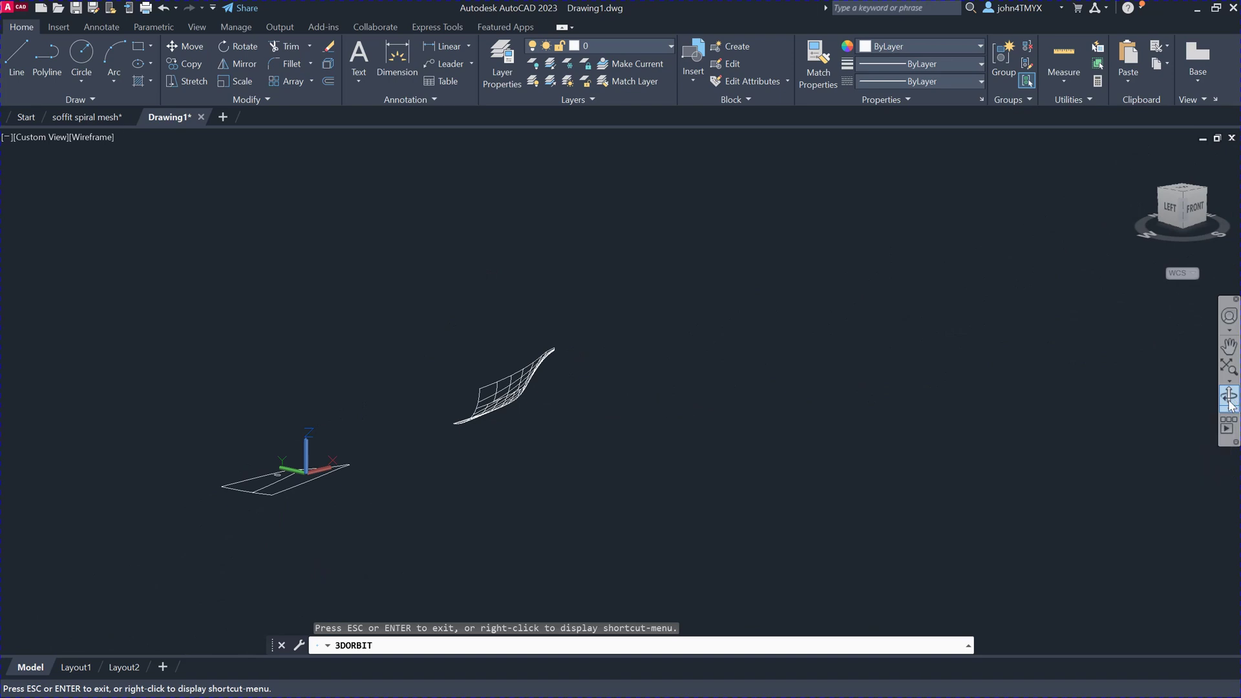
{"action": "left_click_drag", "start_coordinate": [458, 429], "coordinate": [433, 597]}
{"action": "scroll", "coordinate": [268, 573], "scroll_direction": "up", "scroll_amount": 3}
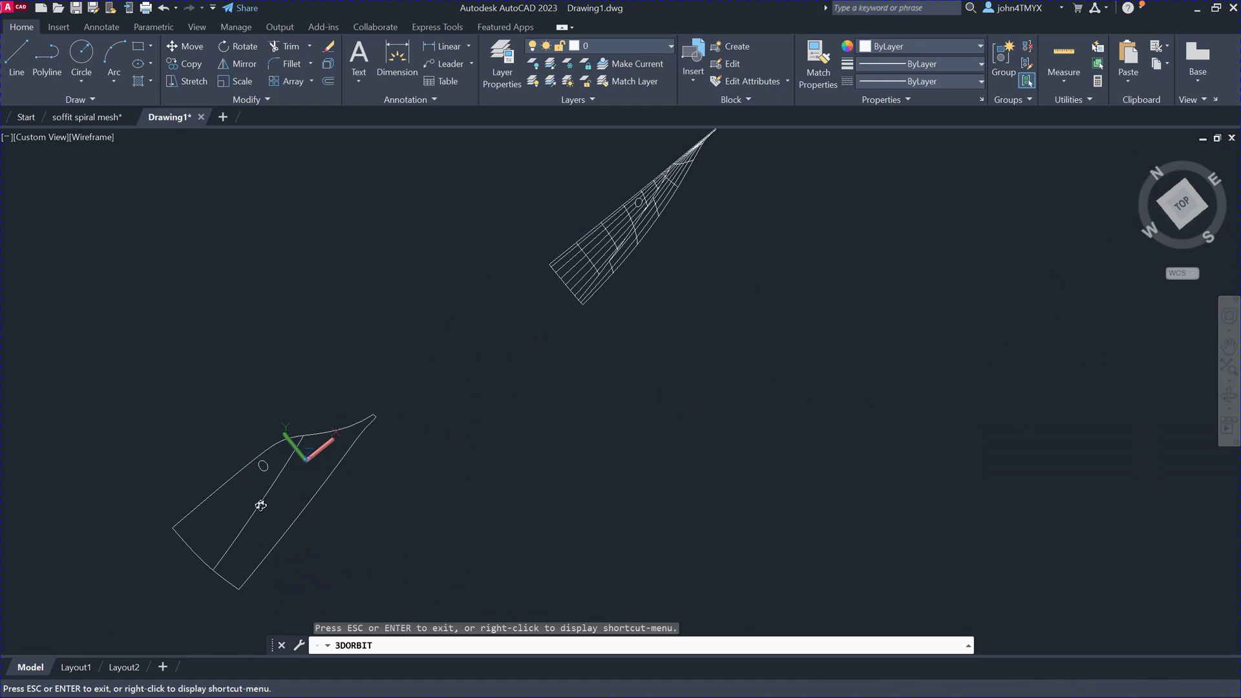
{"action": "scroll", "coordinate": [191, 536], "scroll_direction": "up", "scroll_amount": 3}
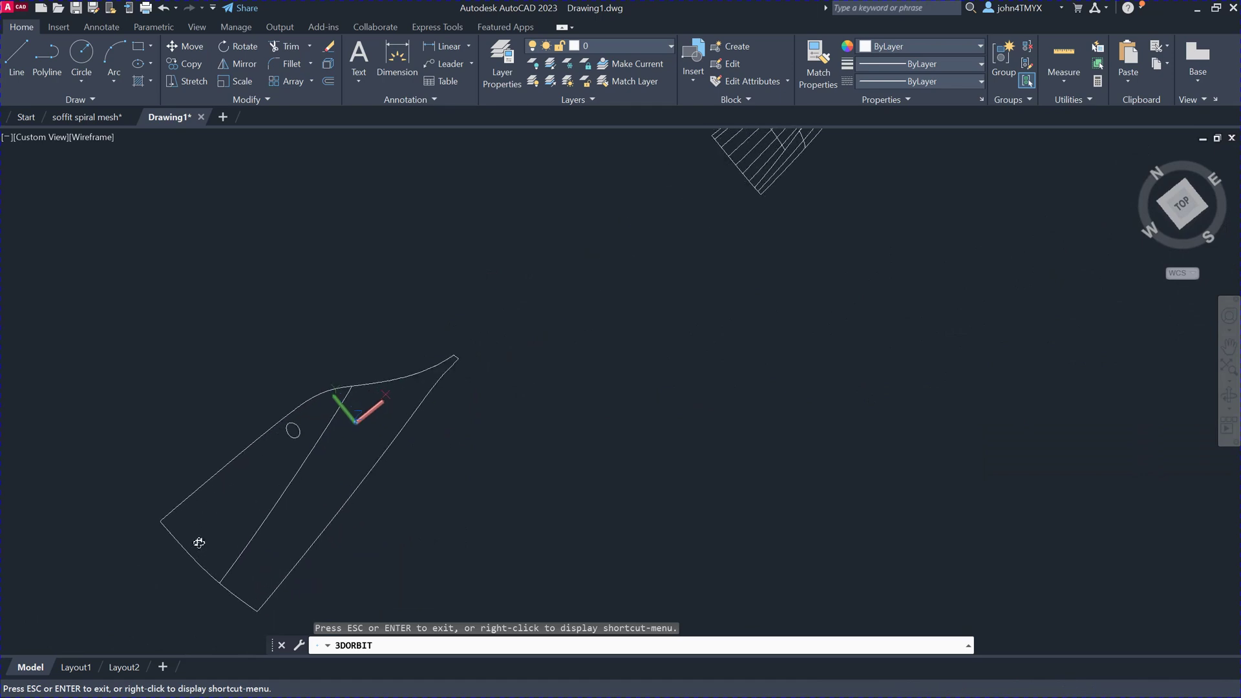
{"action": "scroll", "coordinate": [197, 544], "scroll_direction": "down", "scroll_amount": 2}
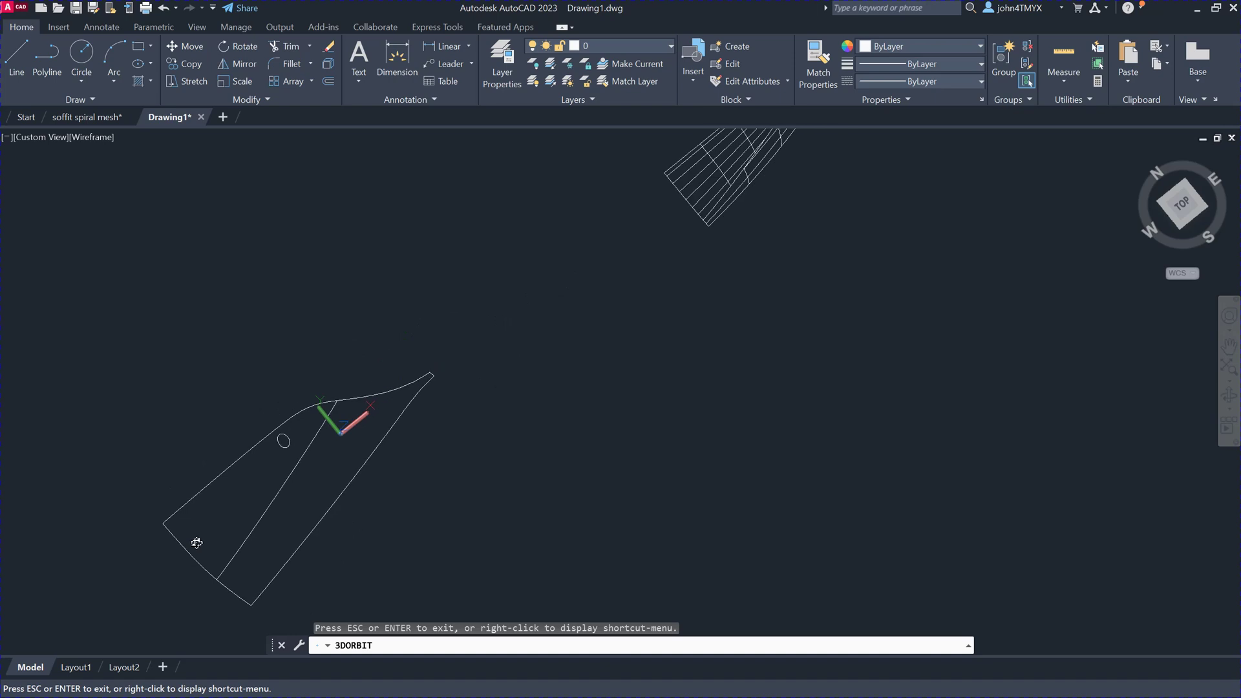
{"action": "scroll", "coordinate": [197, 542], "scroll_direction": "down", "scroll_amount": 2}
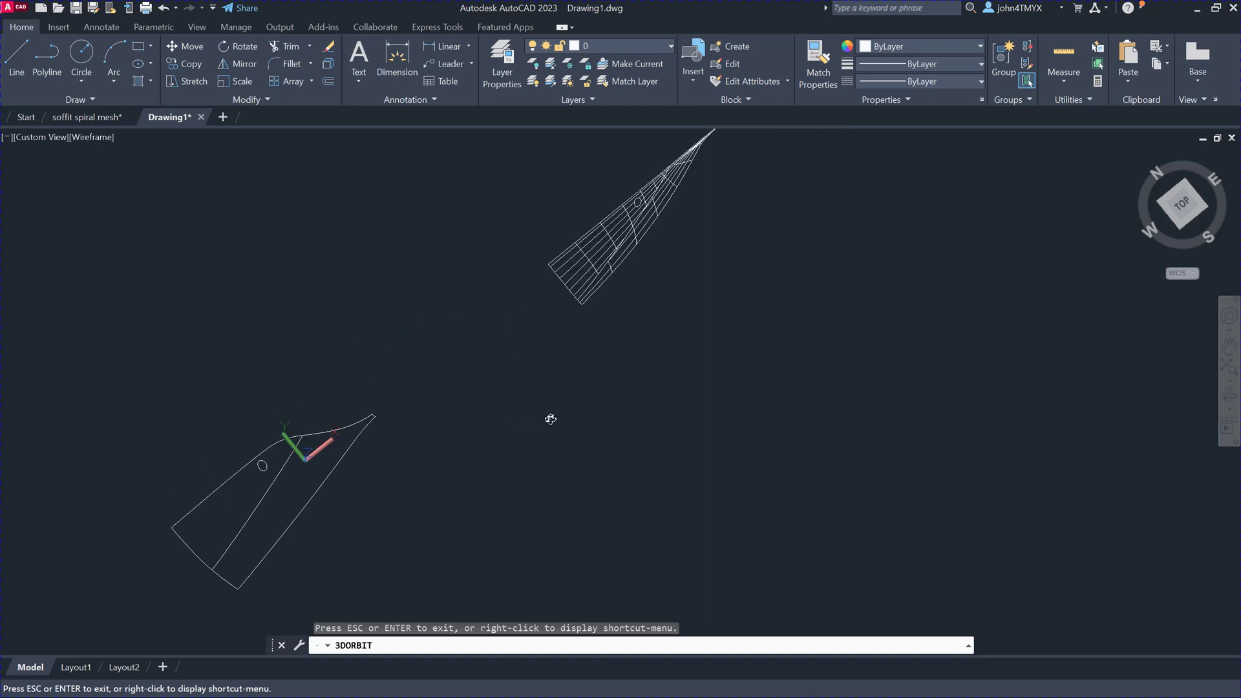
{"action": "scroll", "coordinate": [559, 419], "scroll_direction": "down", "scroll_amount": 1}
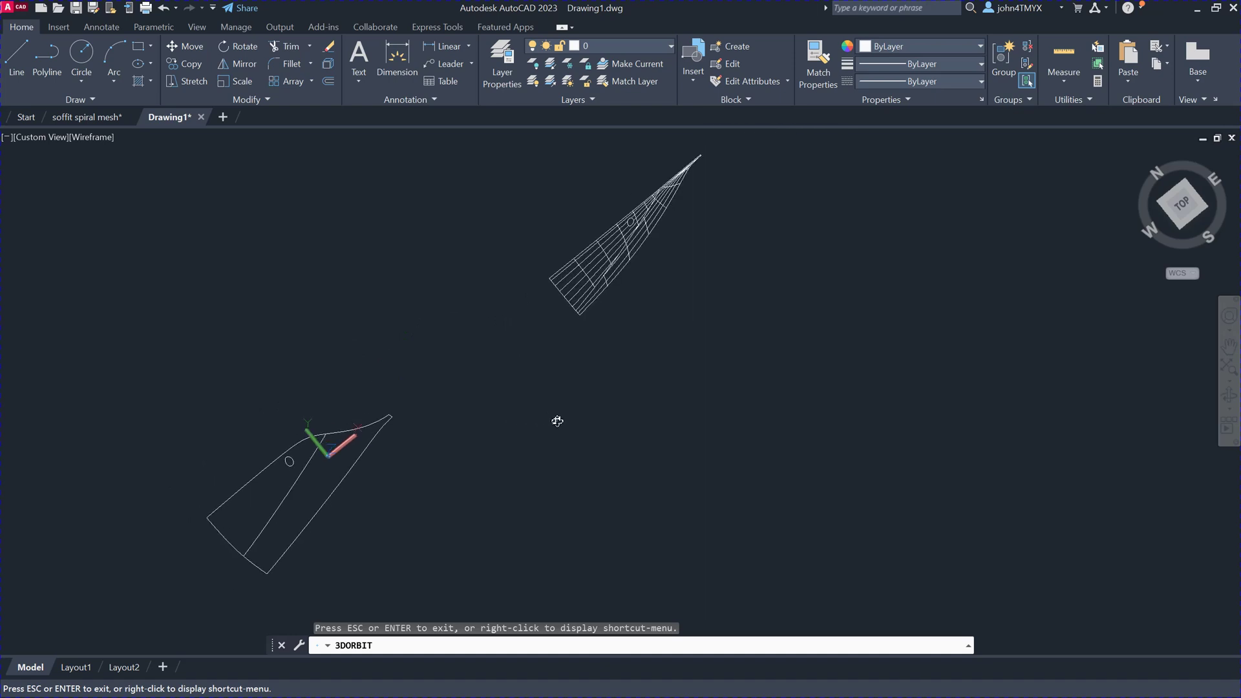